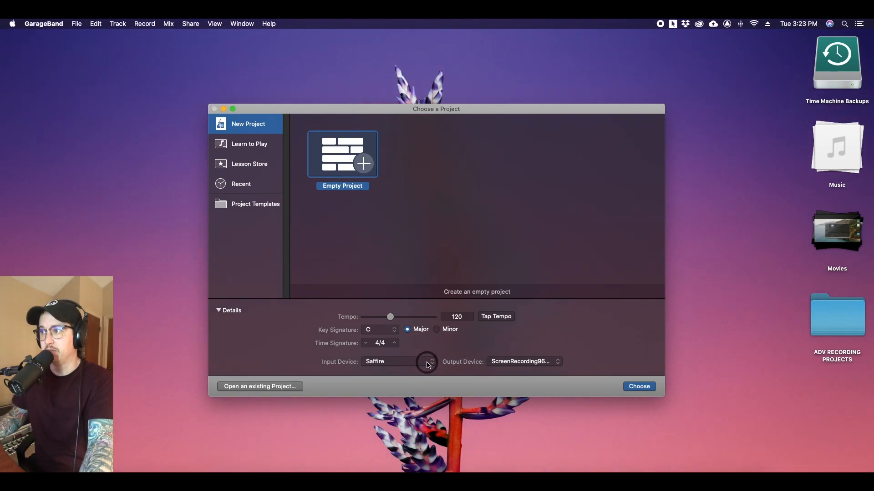
Step: Review the available input and output devices for the new project without changing the selected ones
left_click(425, 362)
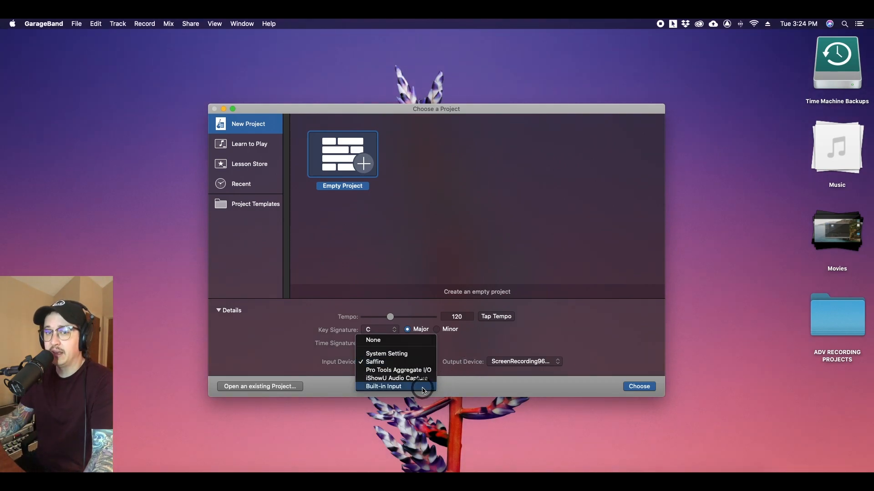
left_click(496, 361)
left_click(499, 362)
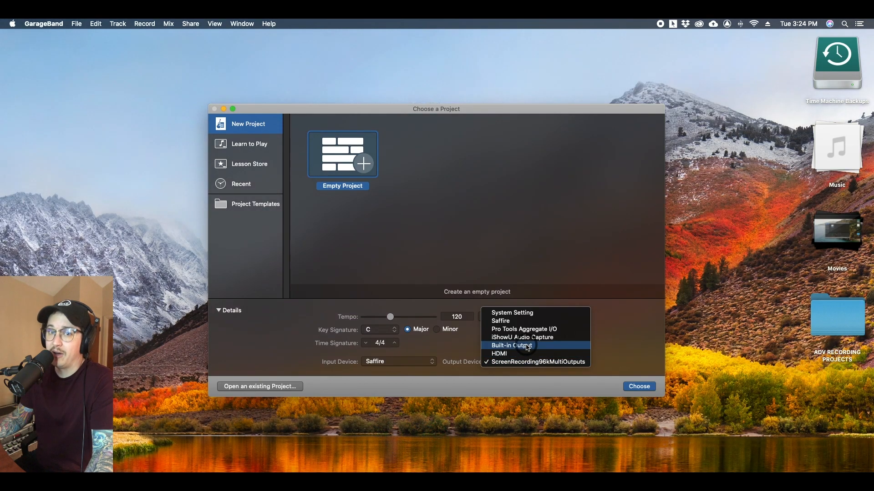
left_click(638, 343)
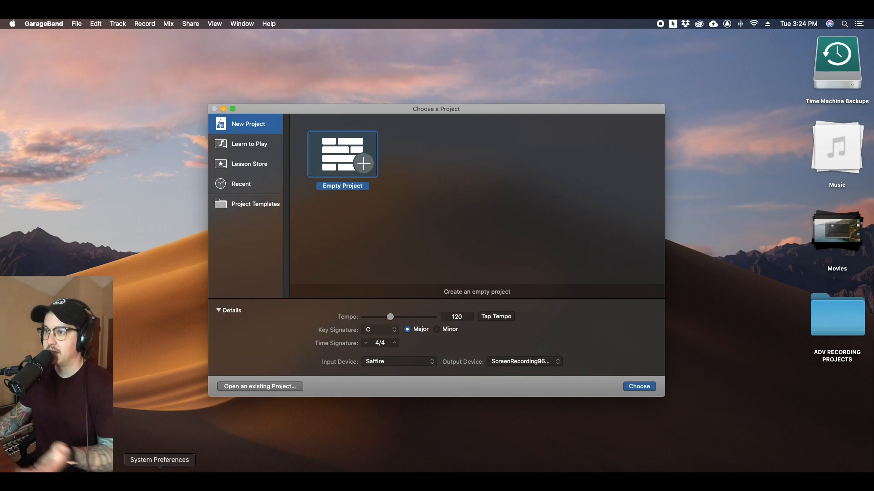
Step: Switch to System Preferences, check the sound input and output devices, and close the window
left_click(160, 471)
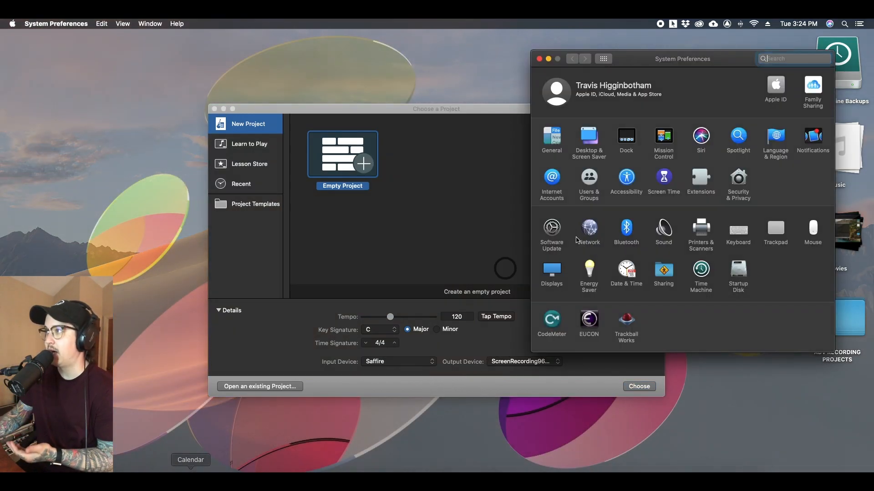
left_click(663, 229)
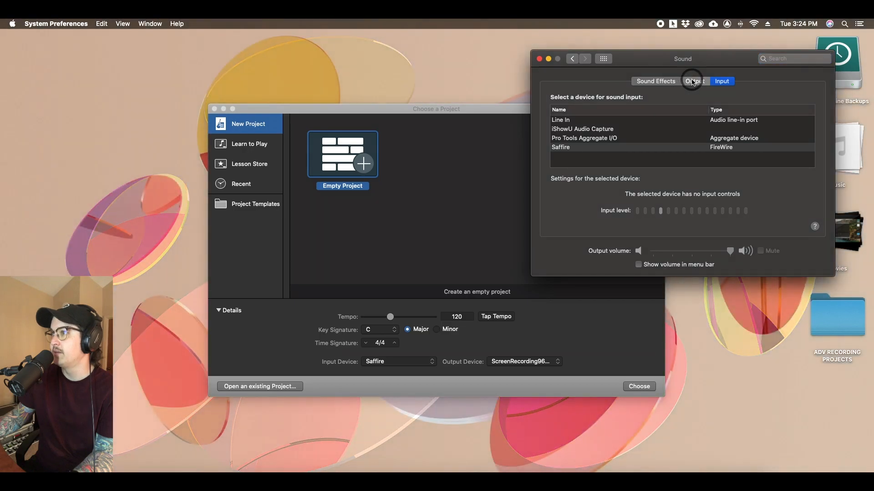
left_click(693, 81)
left_click(540, 59)
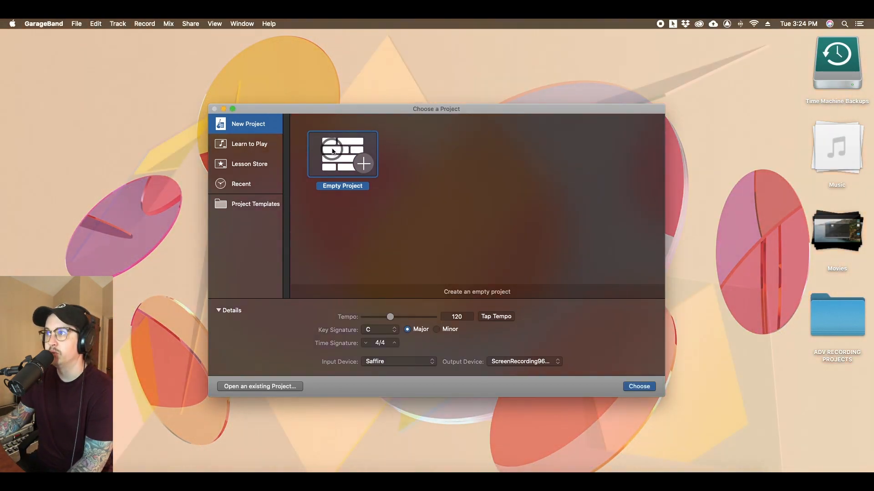
Step: Create an empty project with a microphone audio track recording from Input 1
left_click(332, 150)
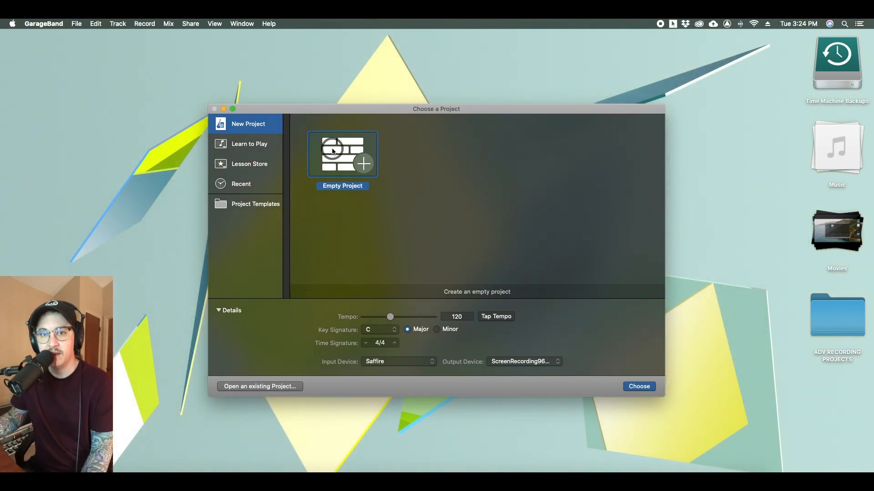
left_click(639, 386)
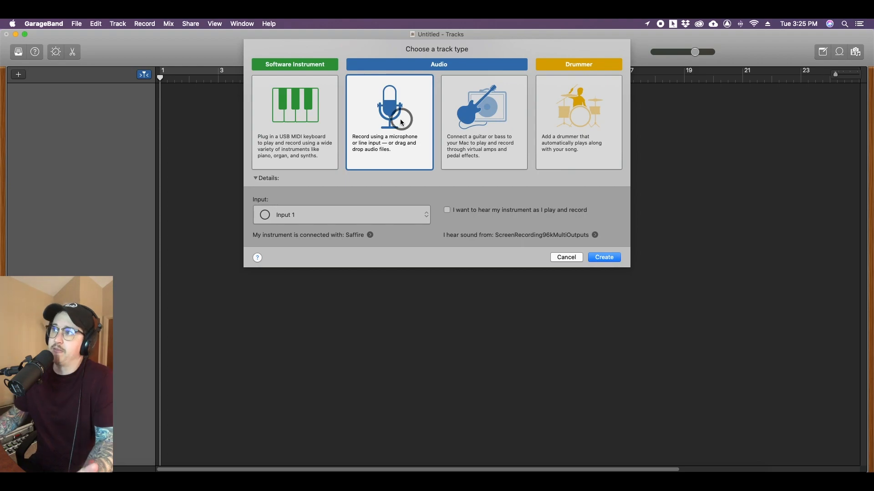
left_click(613, 262)
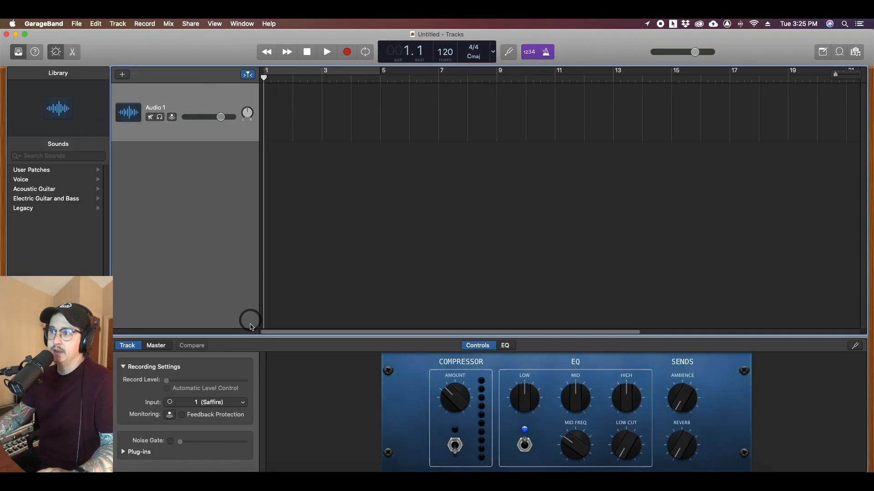
Step: Hide the Smart Controls and the Library to clear the workspace around the tracks
left_click(252, 334)
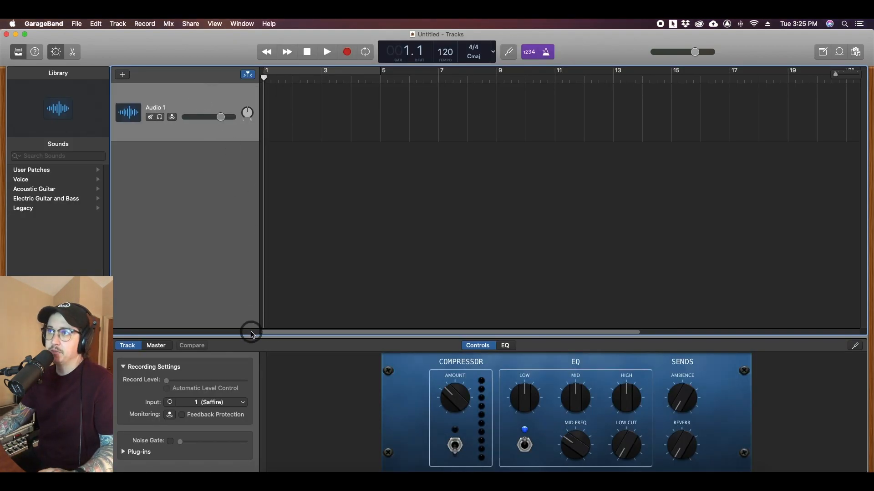
left_click(56, 53)
left_click(18, 51)
left_click(209, 162)
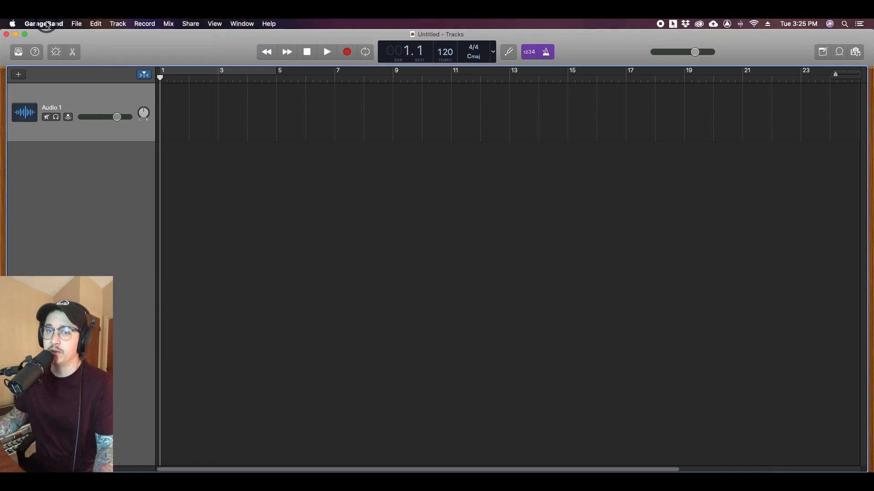
Step: Check the output and input devices in the Audio/MIDI preferences, and close the preferences
left_click(48, 24)
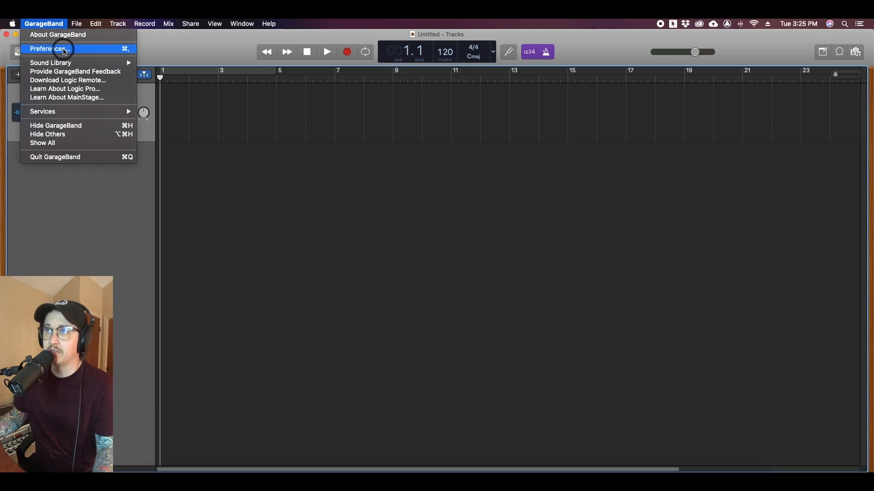
left_click(65, 52)
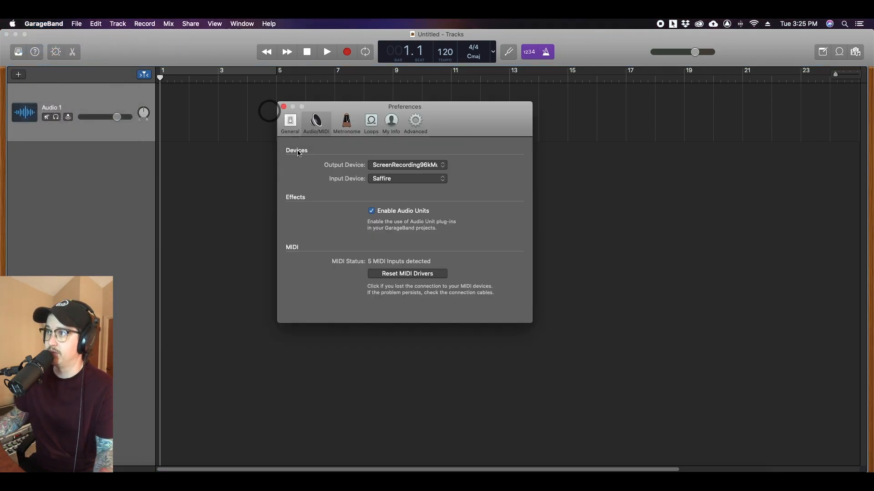
left_click(292, 121)
left_click(317, 120)
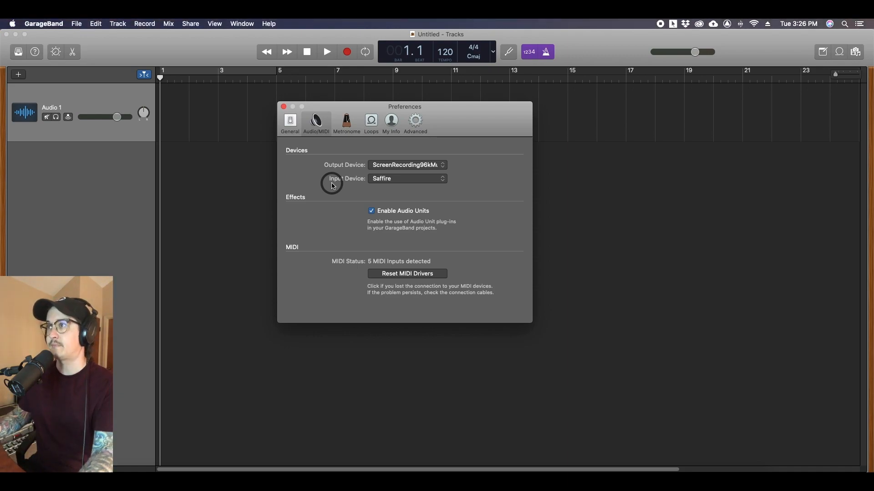
left_click(283, 106)
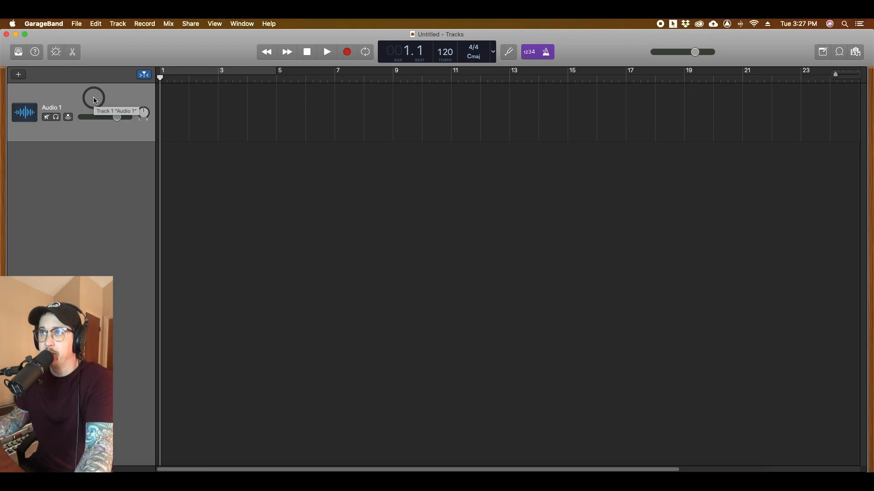
Step: Add three more microphone audio tracks on Input 1 and hide the Smart Controls and Library
left_click(19, 74)
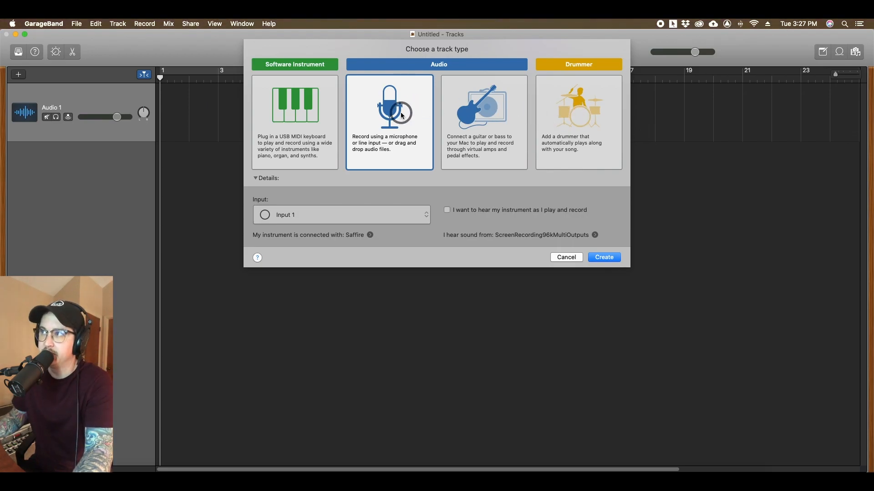
left_click(606, 258)
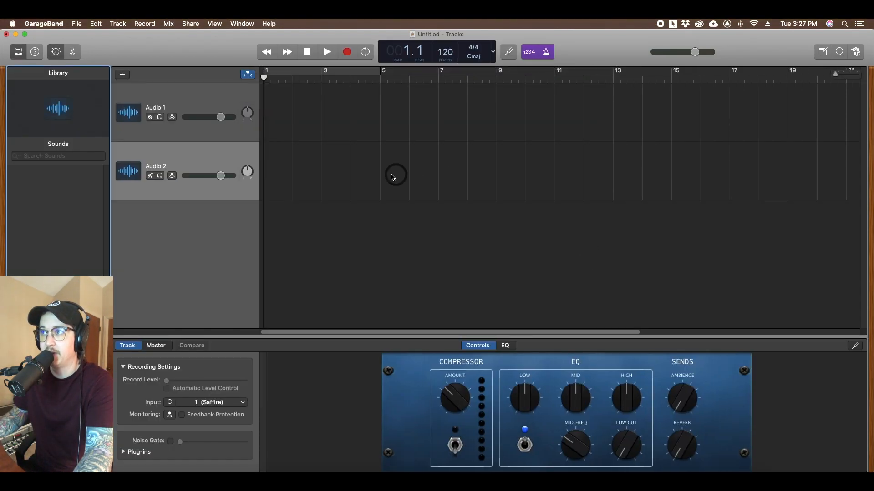
left_click(122, 74)
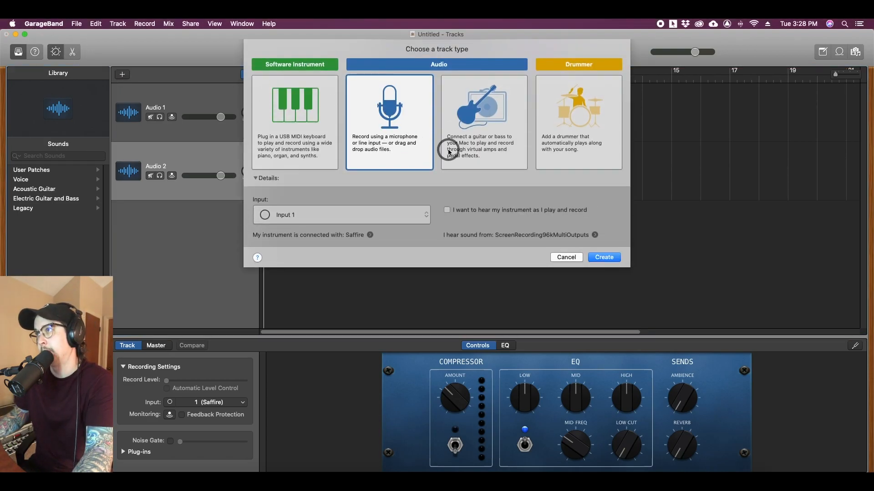
double_click(350, 147)
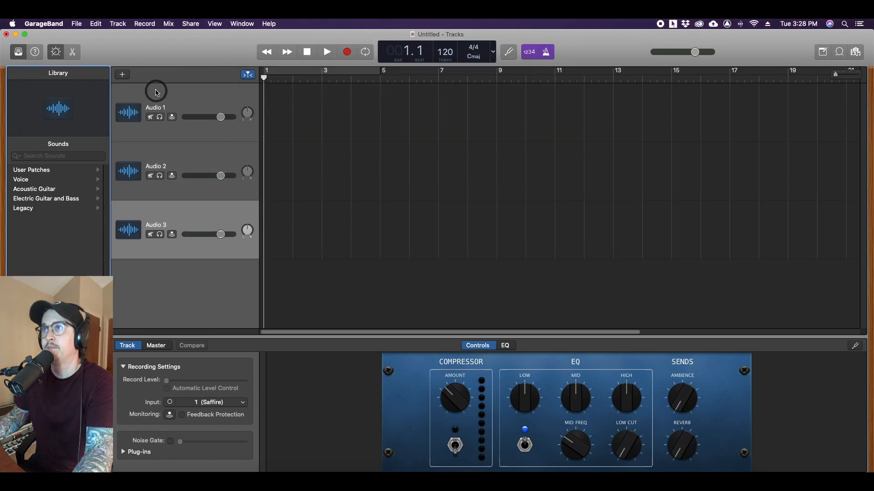
left_click(122, 74)
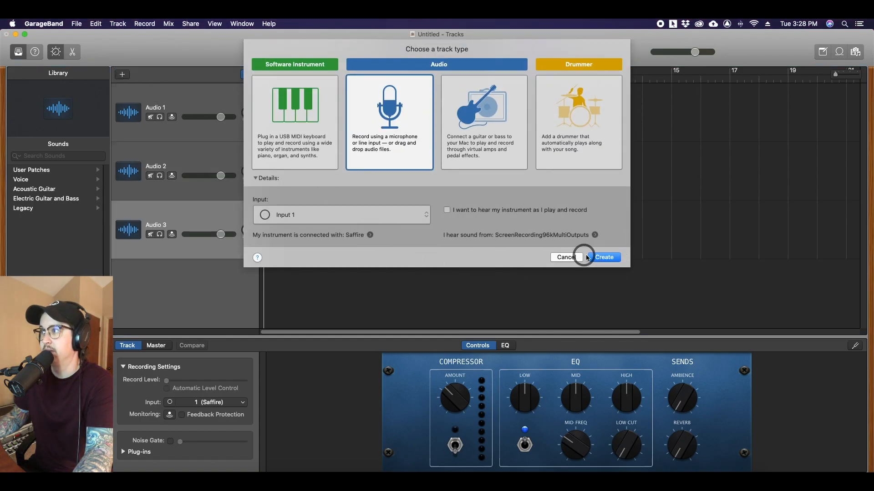
left_click(599, 259)
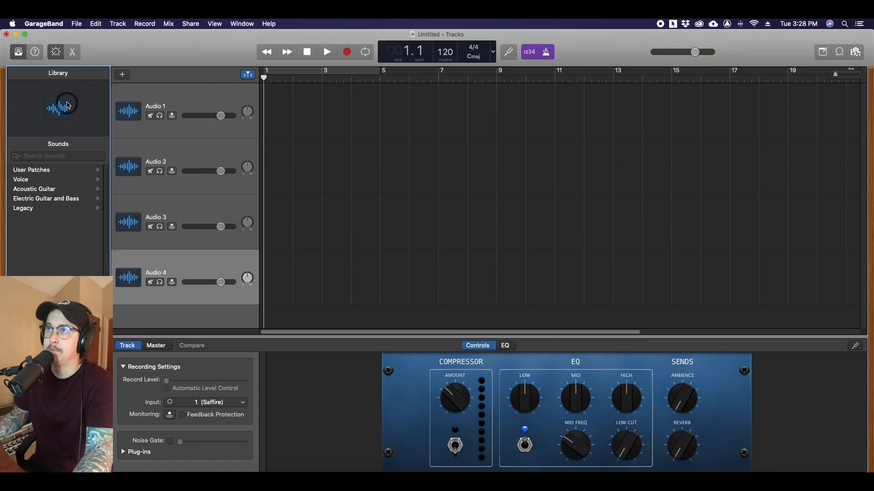
left_click(56, 52)
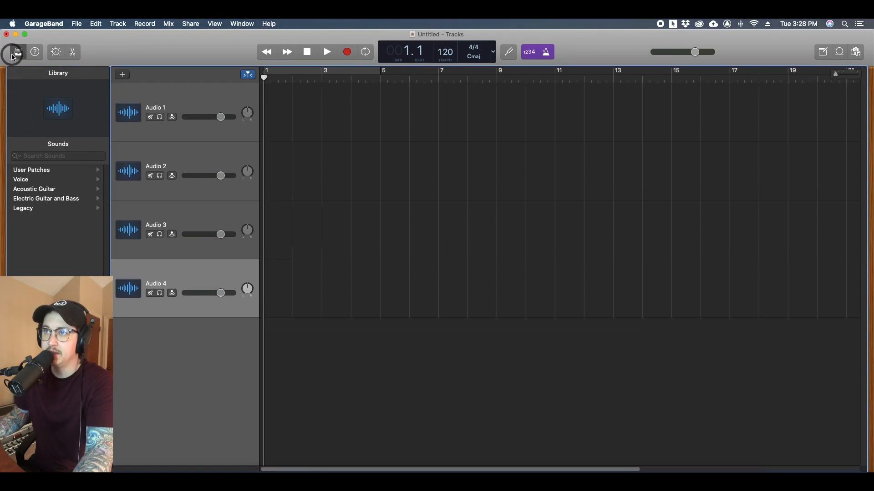
left_click(14, 56)
Step: Move the track selection up and down through the audio tracks, ending on Audio 1
left_click(91, 95)
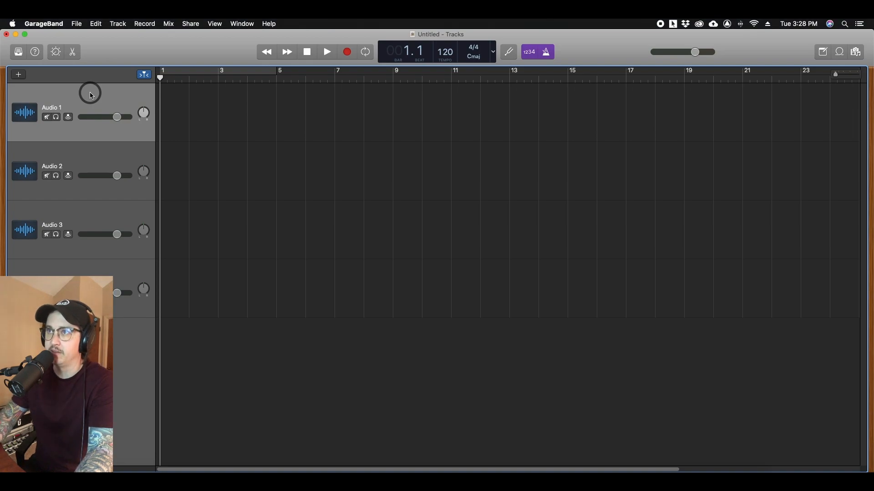
key("Down")
key("Down")
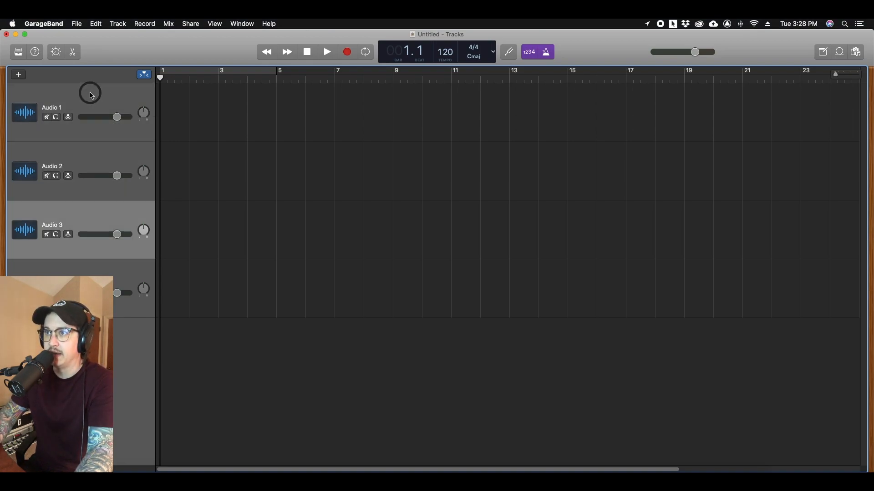
key("Up")
key("Down")
key("Up")
key("Down")
key("Up")
key("Up")
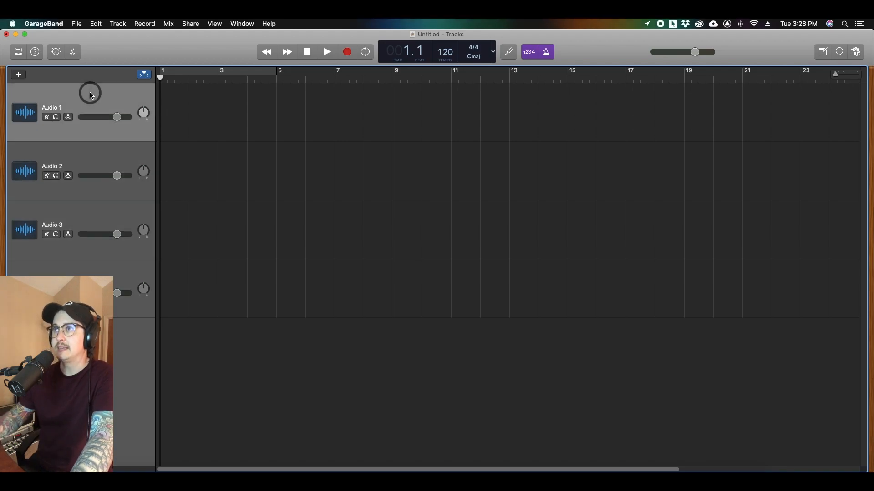
Step: Play the project for about two bars, and record a short take on Audio 1 from bar 3
left_click(328, 51)
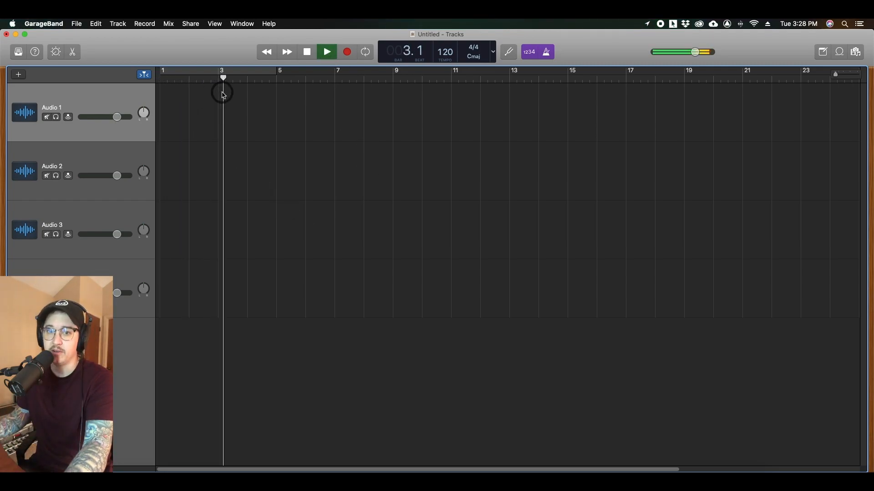
key("space")
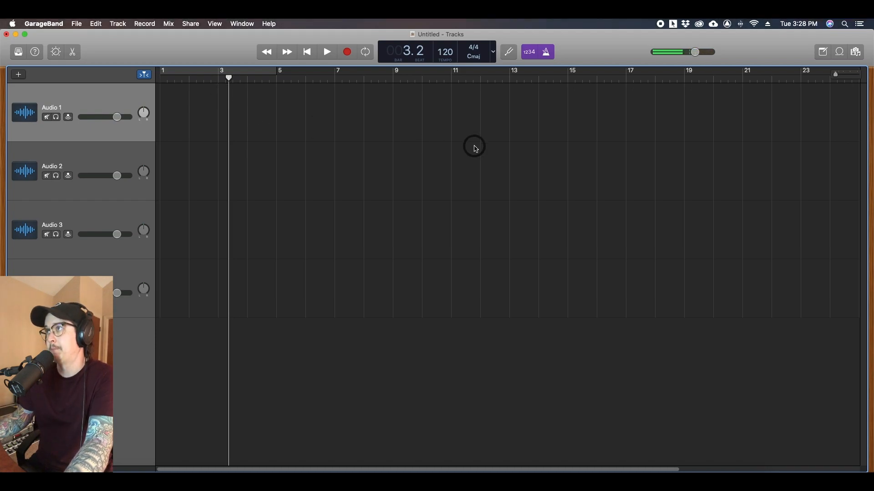
left_click(347, 53)
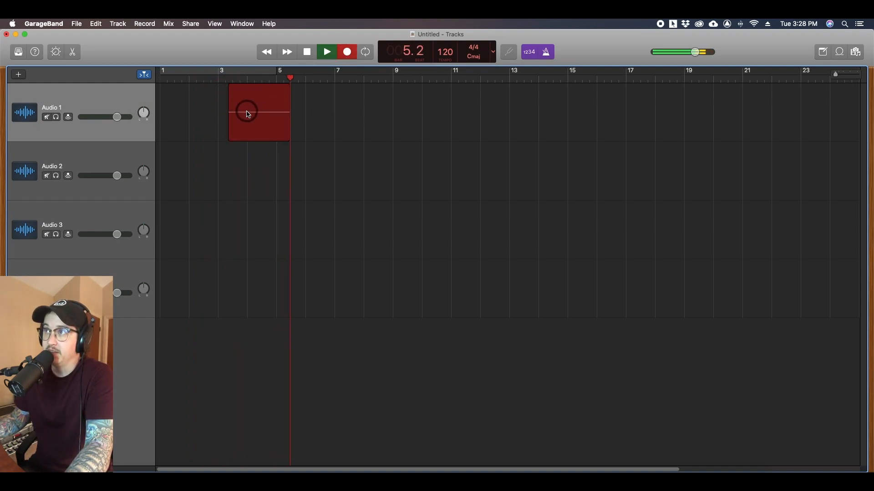
key("space")
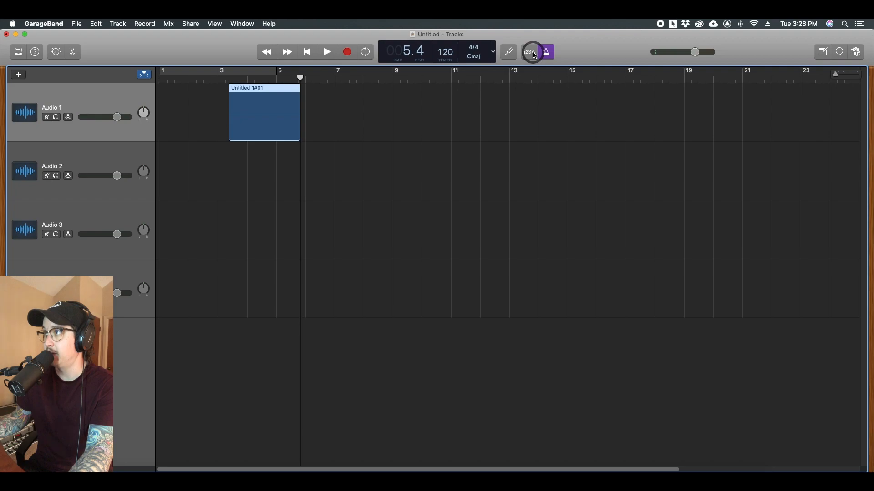
Step: Turn off the count-in and record another take on Audio 1 from bar 6
left_click(320, 79)
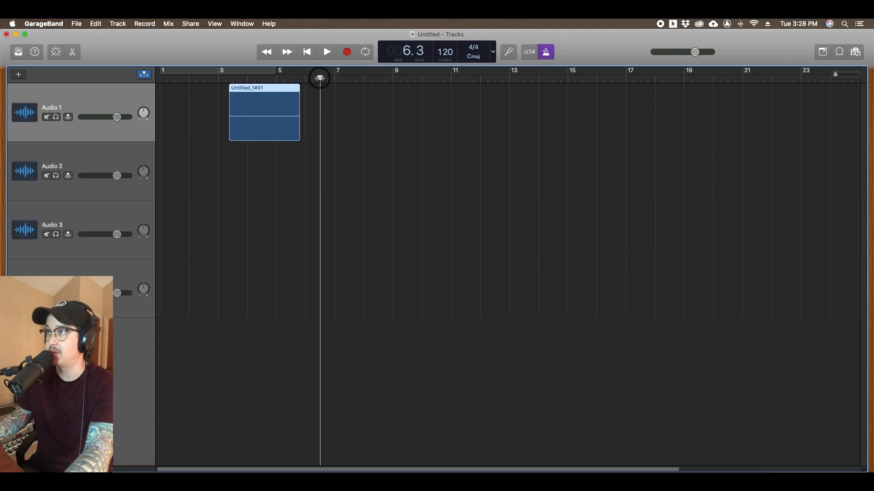
left_click(347, 53)
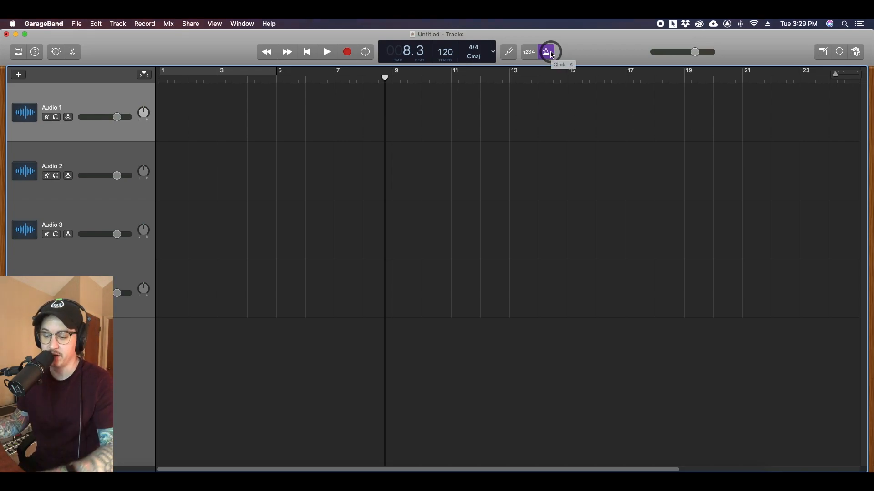
Step: Play the project with the metronome, turn the metronome click off, and stop playback
key("space")
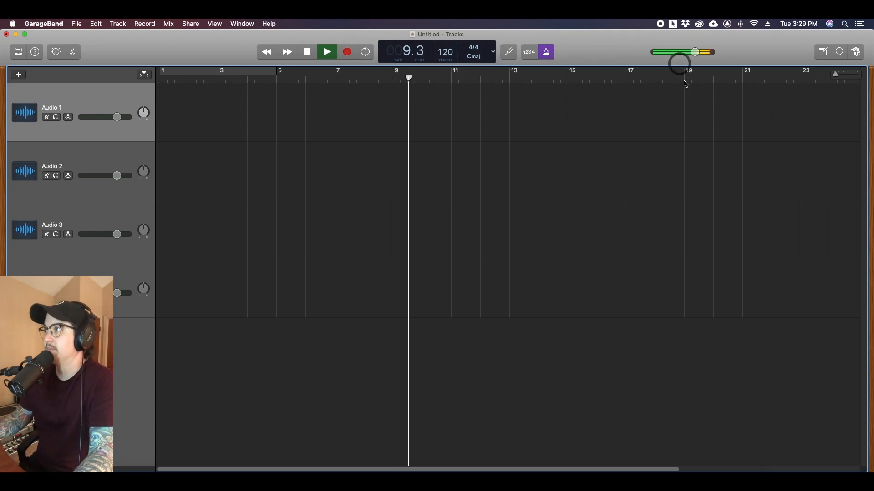
left_click(546, 52)
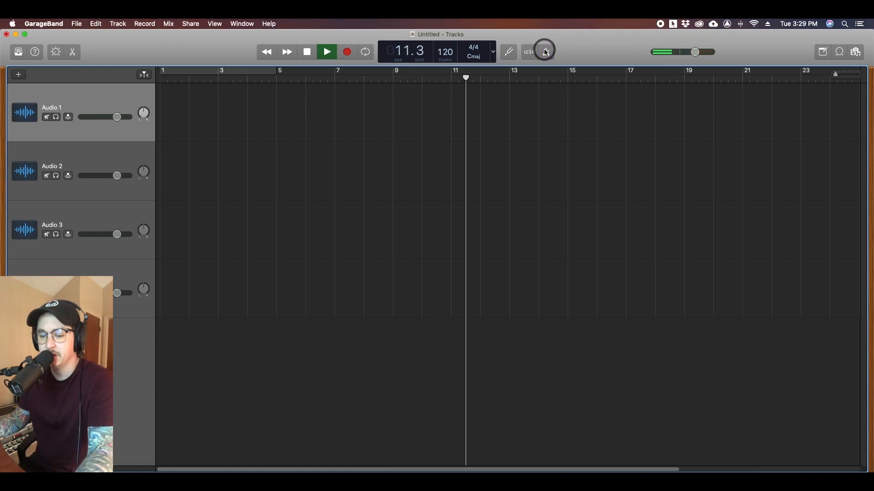
key("space")
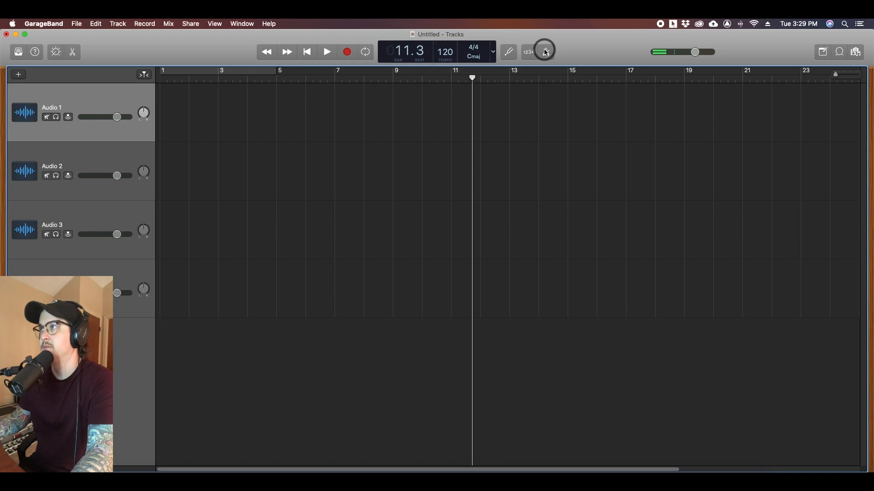
Step: Switch the counter display to Time and move the playhead to about 45.5 seconds
left_click(495, 52)
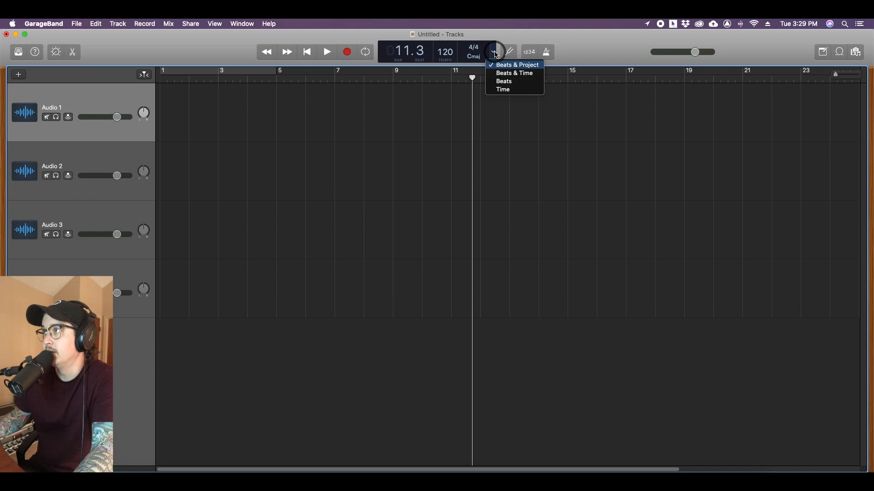
left_click(504, 89)
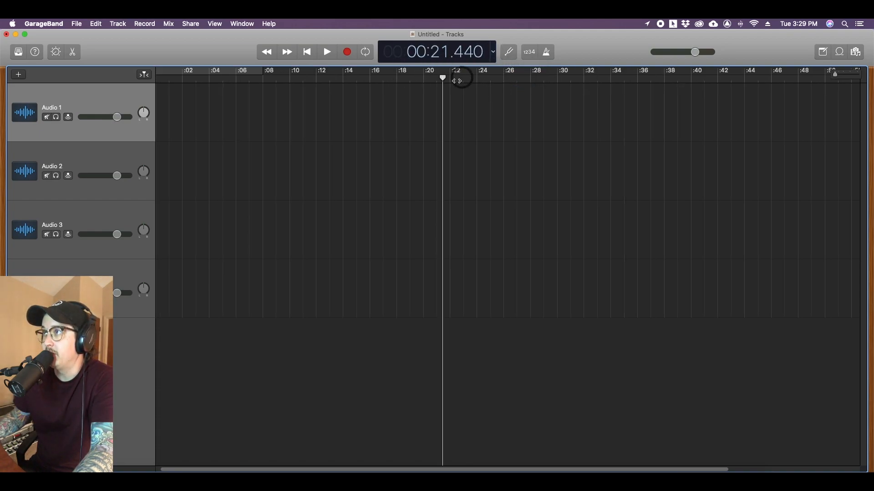
left_click_drag(371, 81, 764, 84)
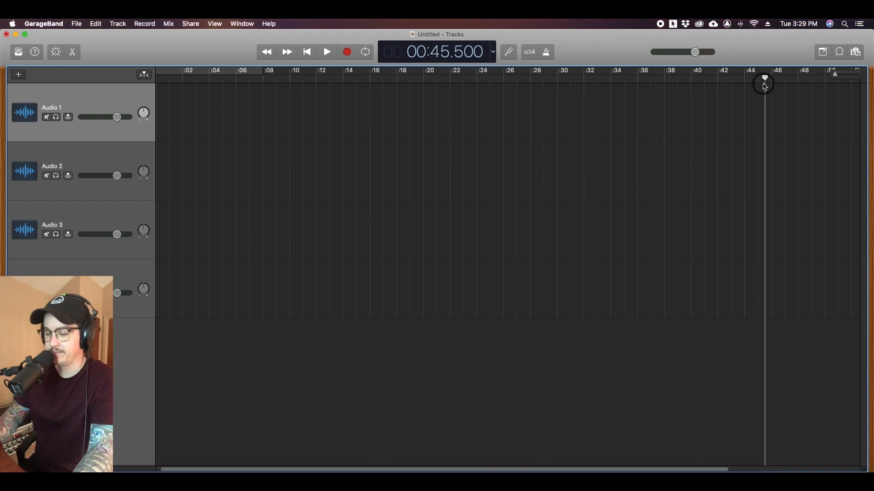
Step: Return the playhead to the project start, play briefly, and return to the start again
key("Return")
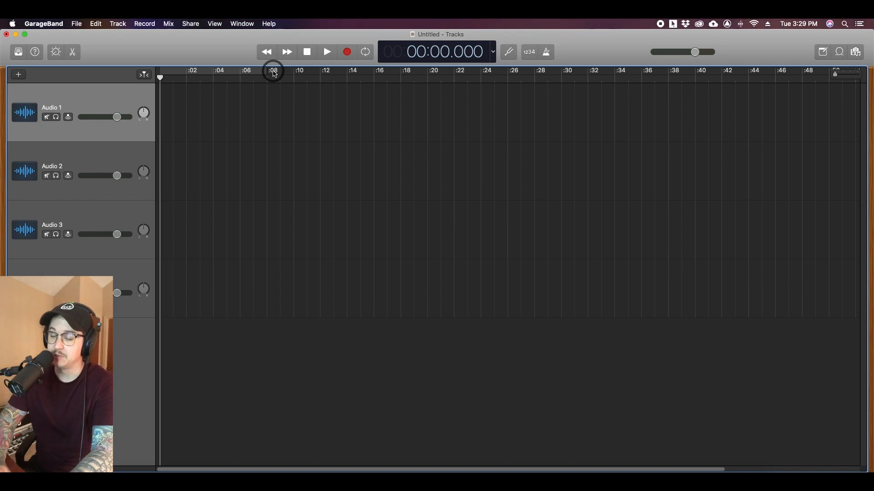
key("space")
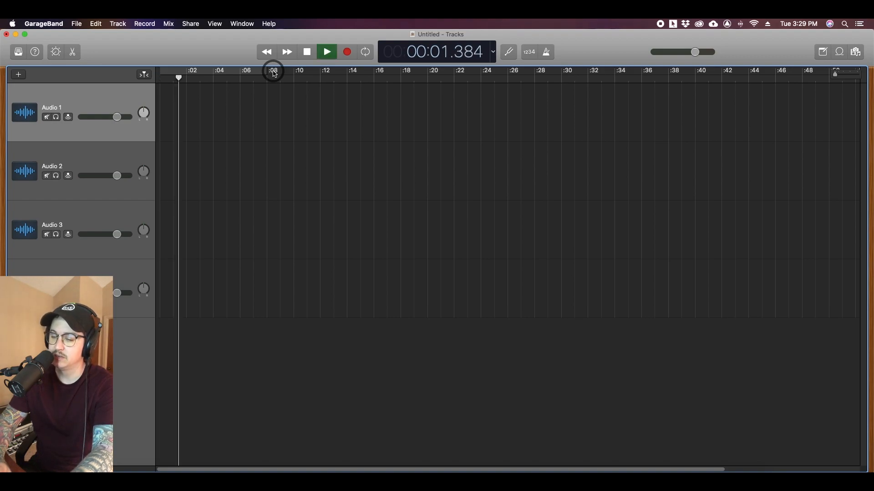
key("Return")
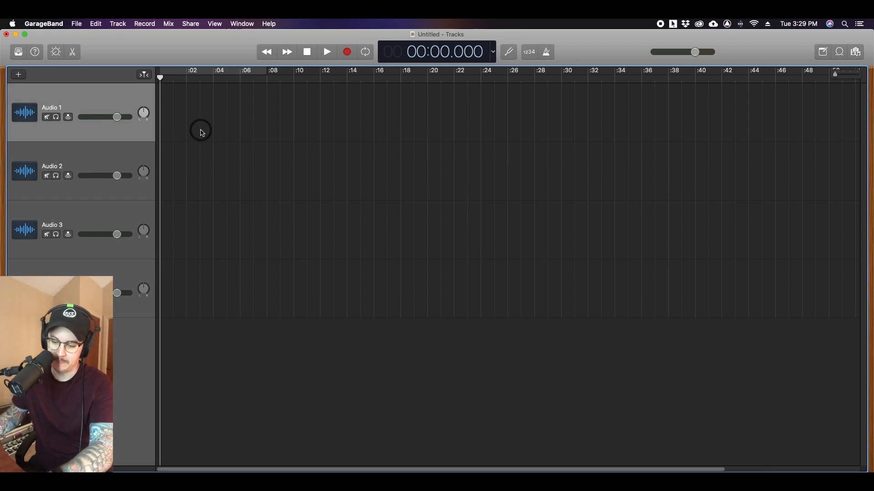
Step: Play the project with the cycle area turned on, and turn on the metronome click during playback
key("c")
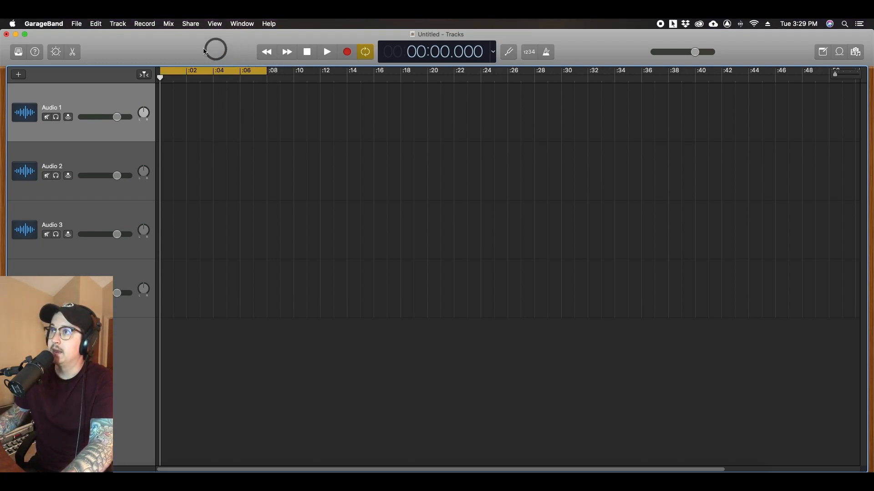
key("space")
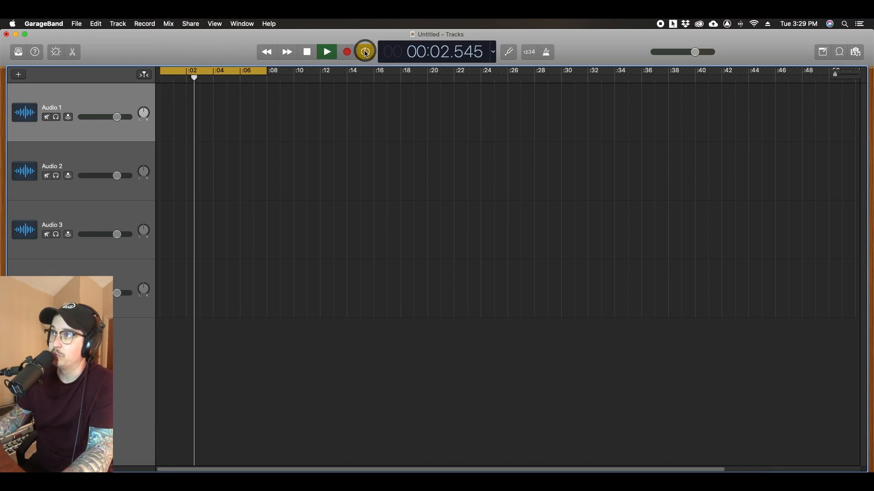
left_click(546, 55)
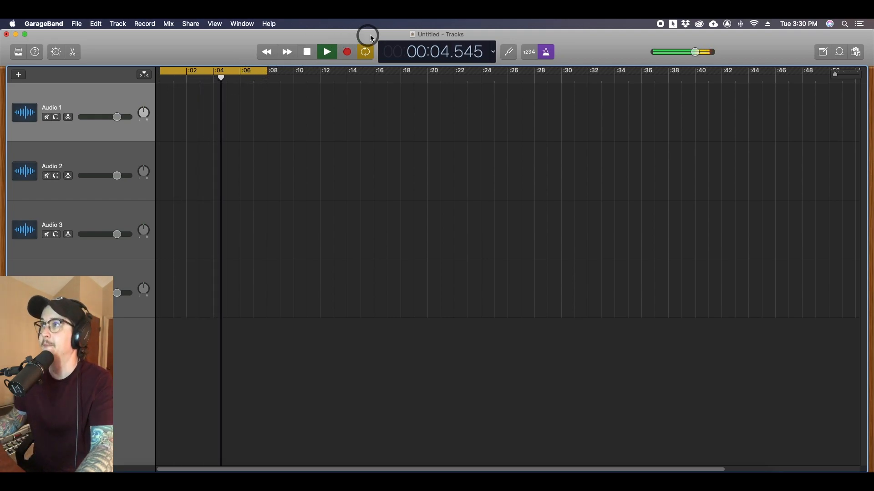
Step: Toggle the cycle area during playback, leaving it off, and stop with the playhead back at the project start
left_click(367, 52)
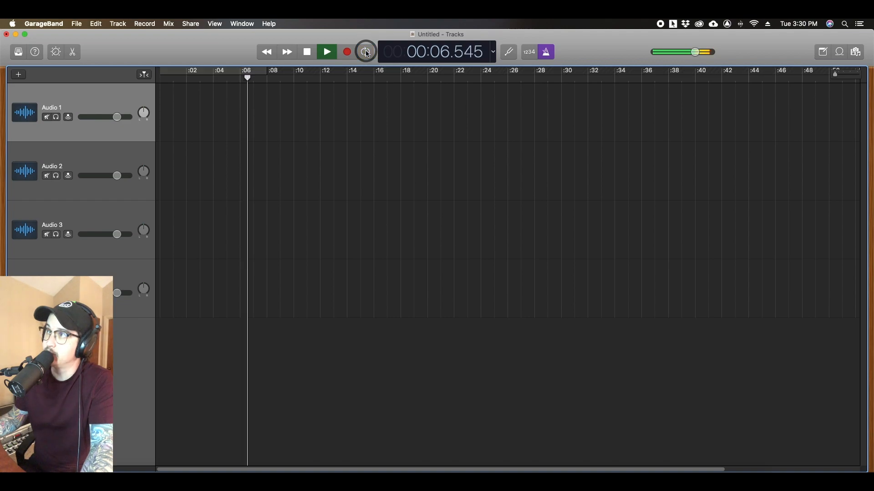
left_click(366, 53)
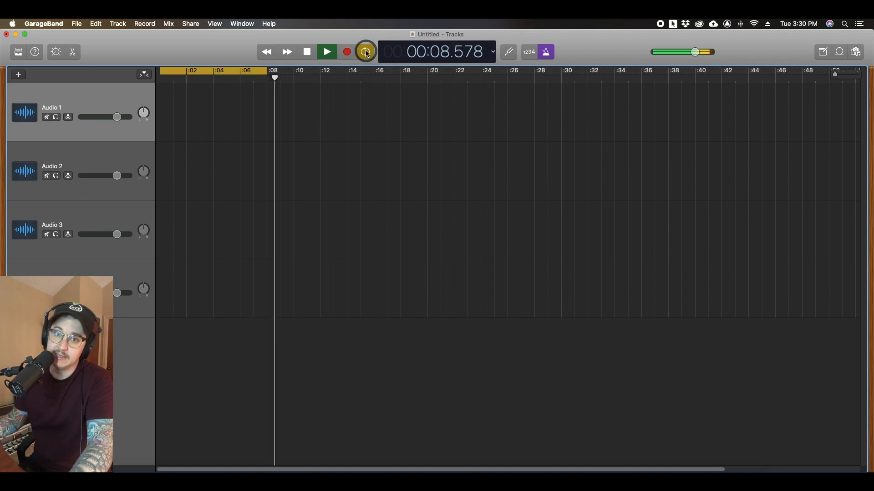
left_click(367, 53)
key("space")
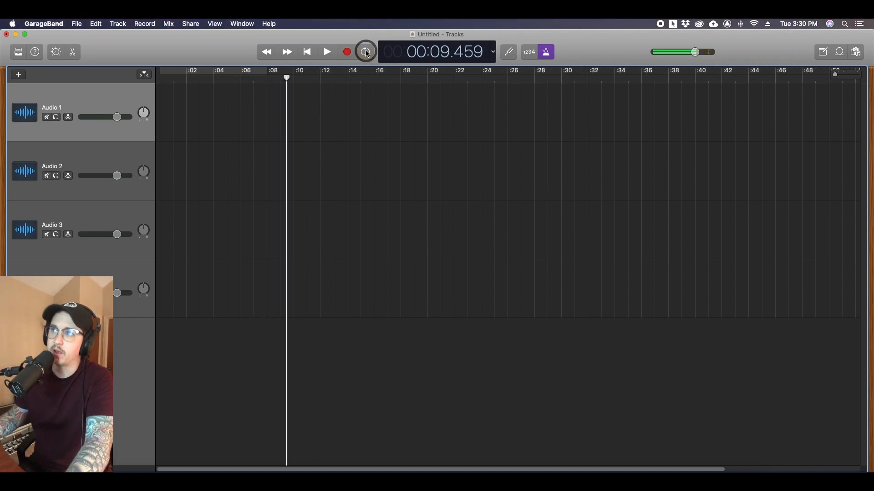
key("Return")
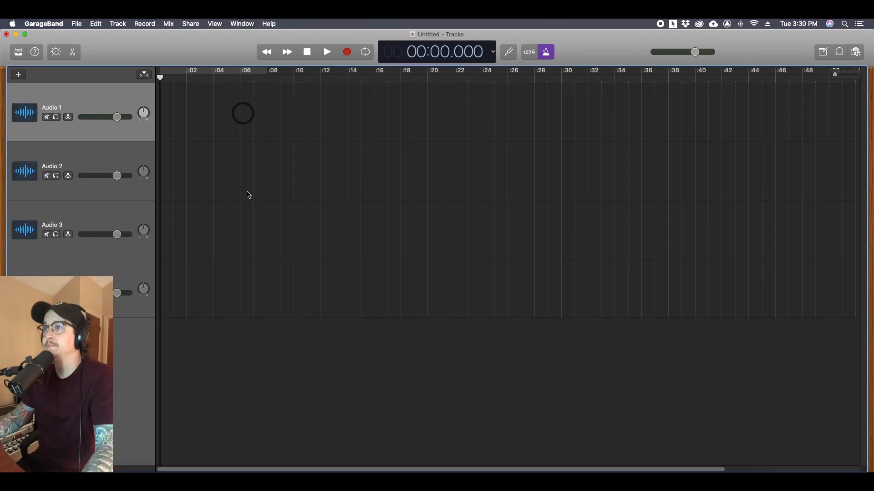
Step: Import the "Podcast 1" .m4a recording from Finder onto the Audio 1 track at the project start
left_click(129, 471)
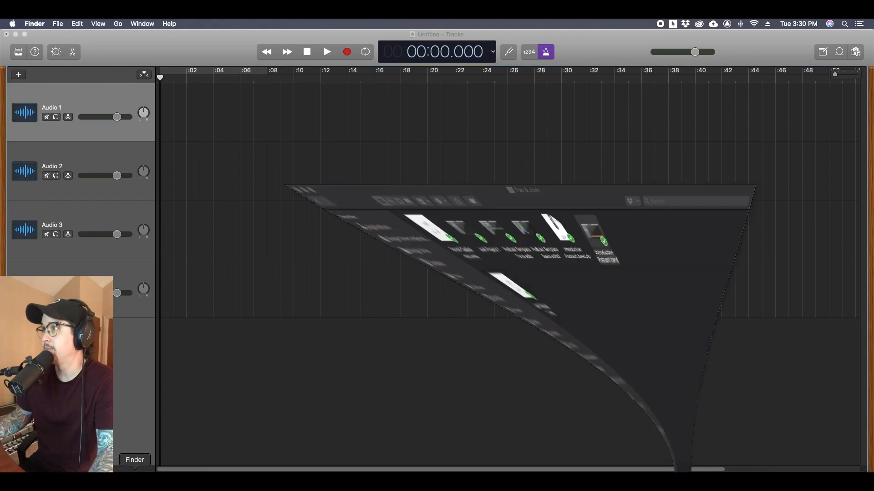
left_click_drag(218, 71, 638, 95)
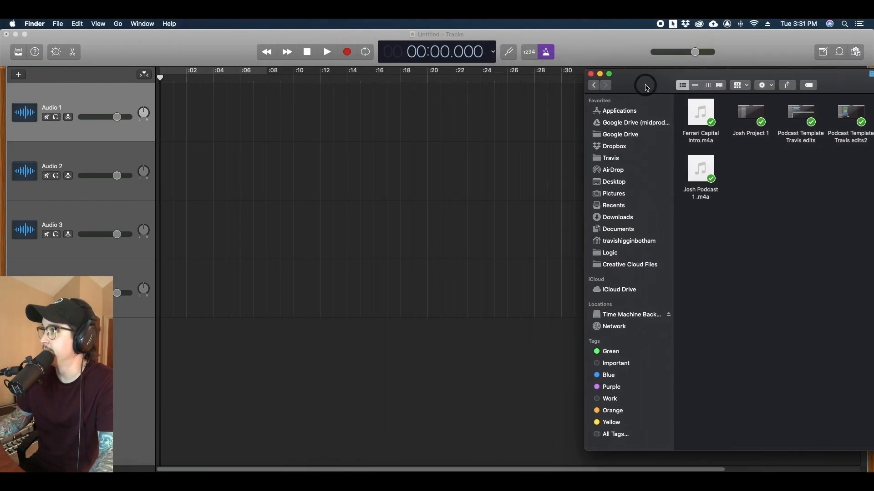
left_click(704, 199)
left_click_drag(704, 198, 157, 102)
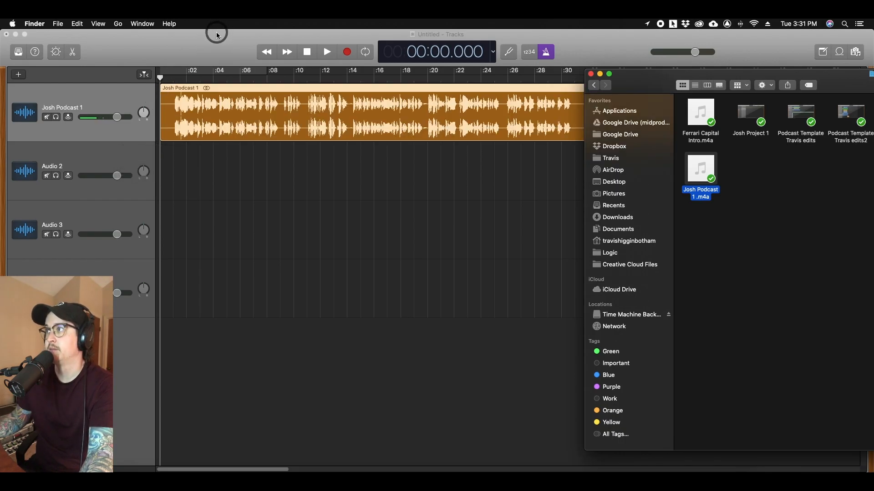
left_click(203, 49)
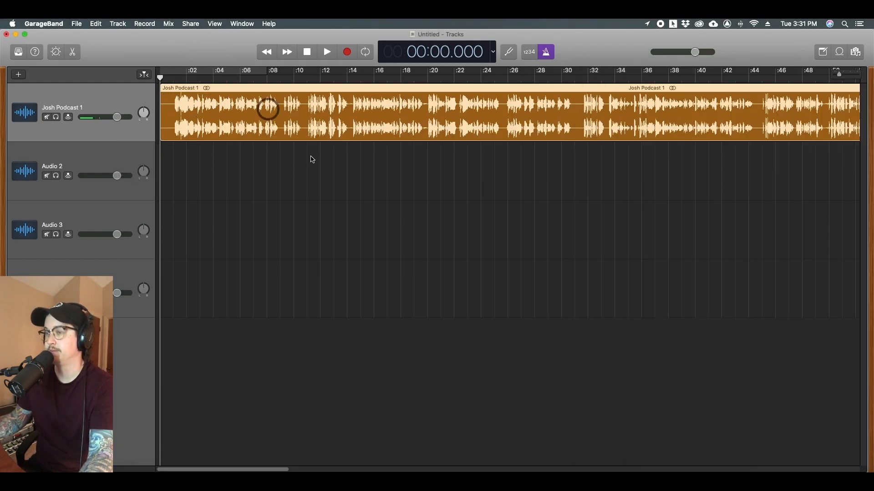
Step: Examine the podcast clip's waveform at different zoom levels, from the whole clip down to its silent opening
key("super+Left")
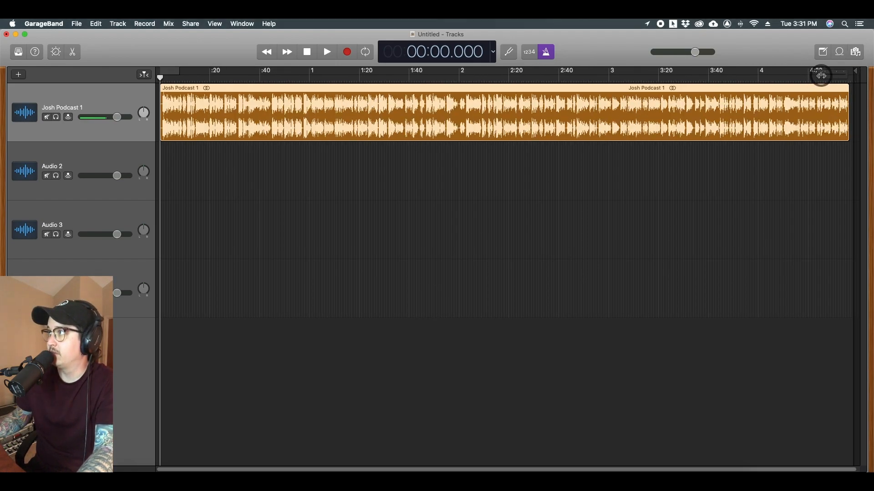
key("super+Right")
key("super+Right")
key("super+Right")
key("super+Right")
key("super+Right")
key("super+Right")
key("super+Right")
key("super+Right")
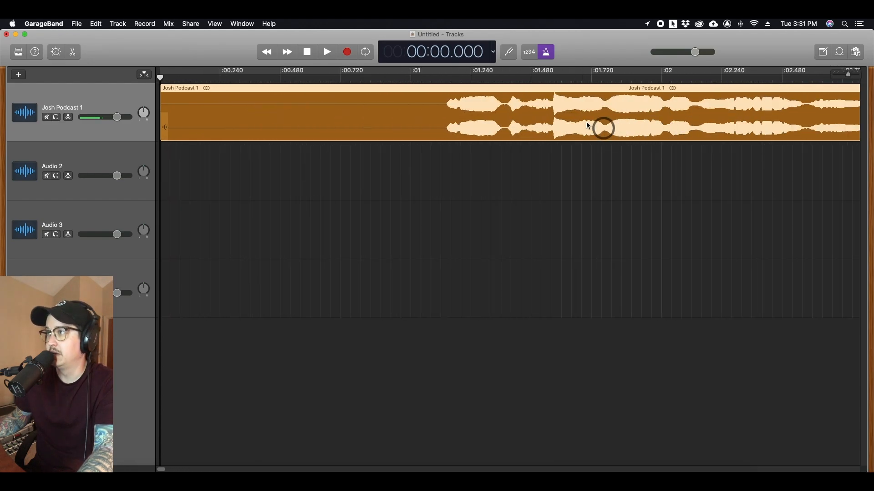
key("super+Left")
key("super+Left")
key("super+Left")
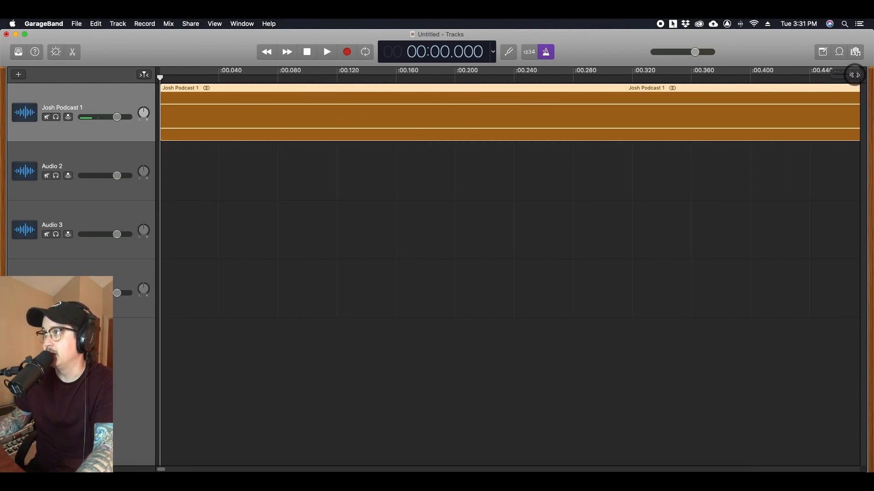
Step: Place the playhead just before the first speech, at 00:01.125, and examine the waveform around it at different zoom levels
left_click(228, 74)
key("super+Right")
key("super+Right")
key("super+Right")
key("super+Right")
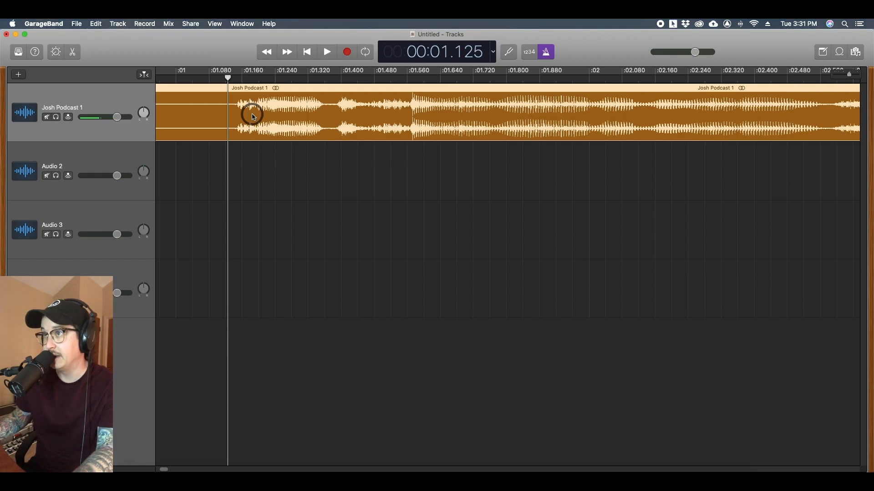
key("super+Right")
key("super+Right")
key("super+Right")
key("super+Right")
key("super+Right")
key("super+Left")
key("super+Left")
key("super+Left")
key("super+Left")
key("super+Left")
key("super+Left")
key("super+Left")
key("super+Left")
key("super+Left")
key("super+Left")
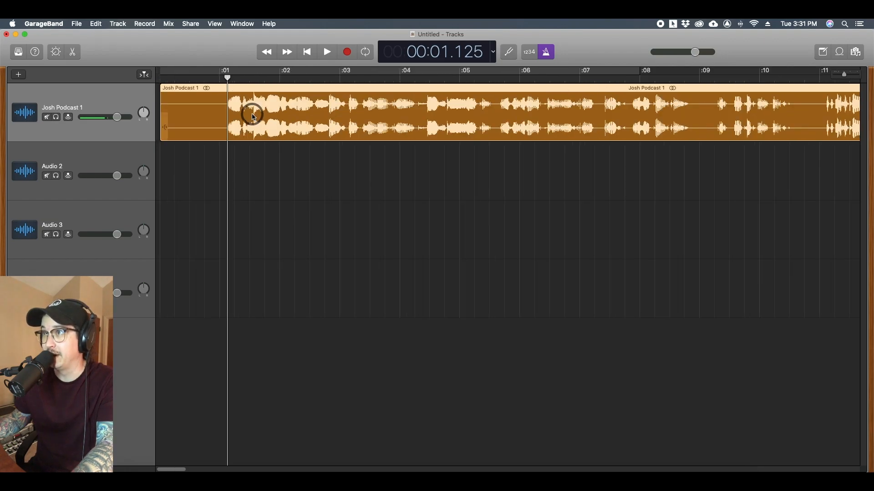
key("super+Right")
key("super+Right")
key("super+Right")
key("super+Right")
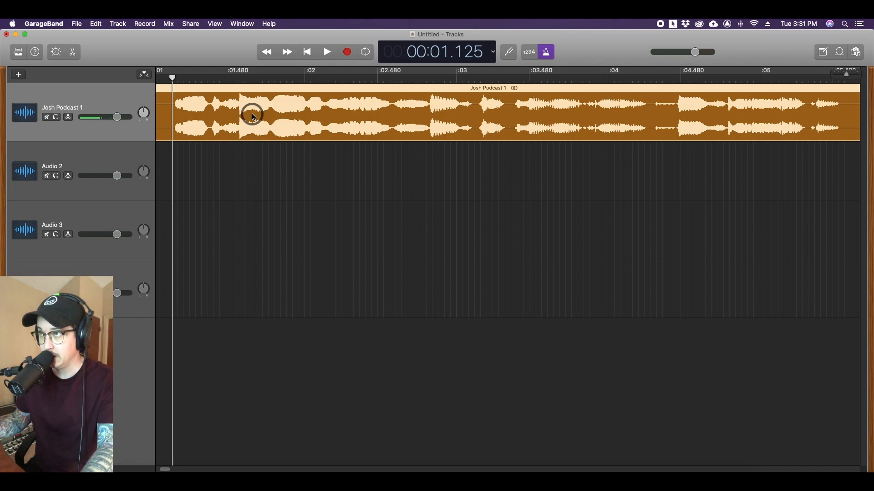
Step: Examine the podcast waveform over about its first eleven seconds and view the entire clip in the timeline
scroll(254, 117, "right", 10)
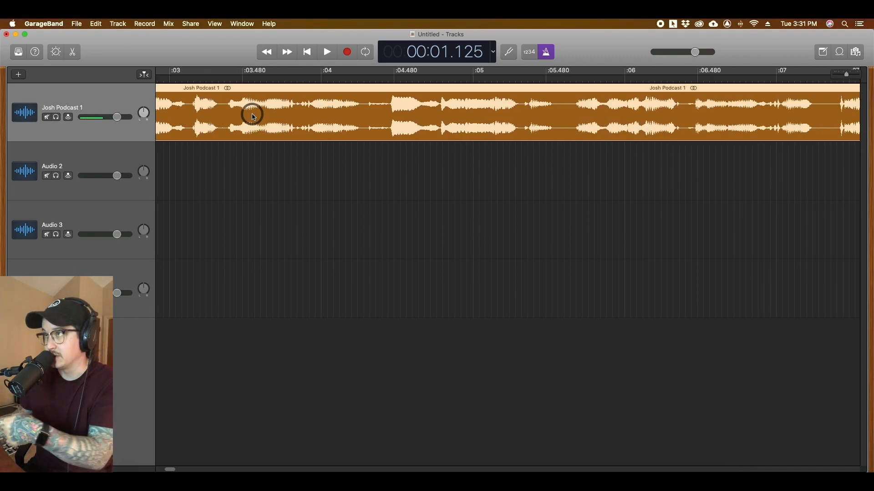
scroll(254, 117, "right", 15)
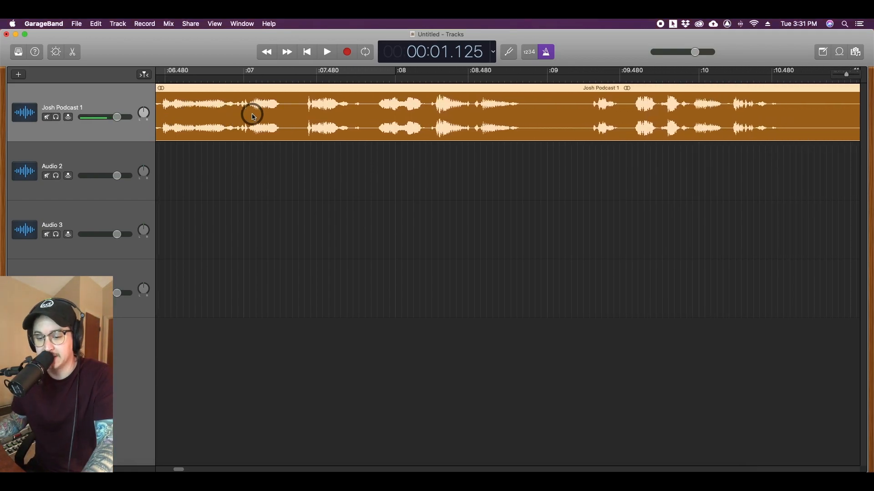
key("super+Left")
key("super+Left")
key("super+Left")
key("super+Left")
key("super+Left")
key("super+Left")
key("super+Left")
key("super+Left")
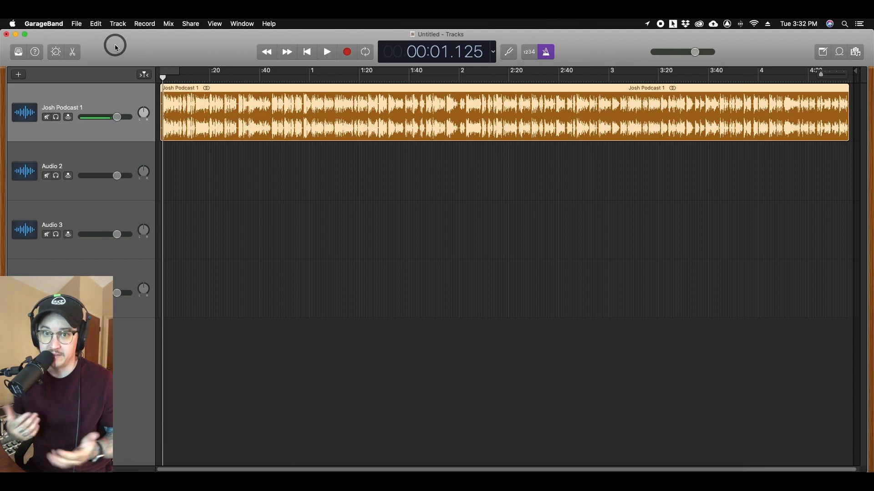
Step: Review the counter's display modes and keep Time selected
left_click(493, 51)
left_click(520, 67)
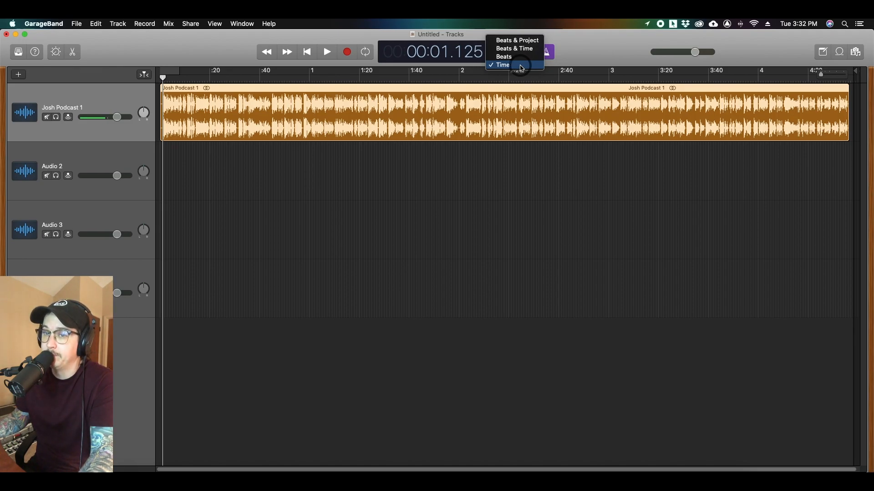
left_click(522, 68)
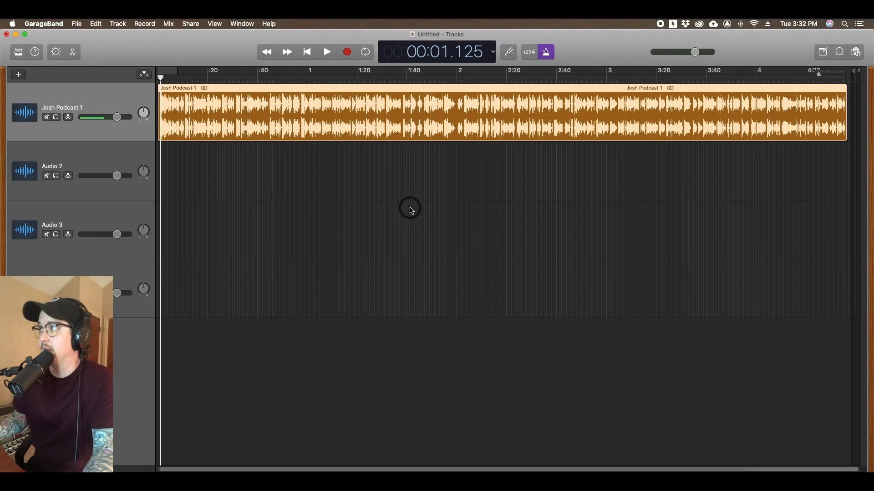
Step: View the media browser's audio files, close it, and open the loop browser
left_click(857, 52)
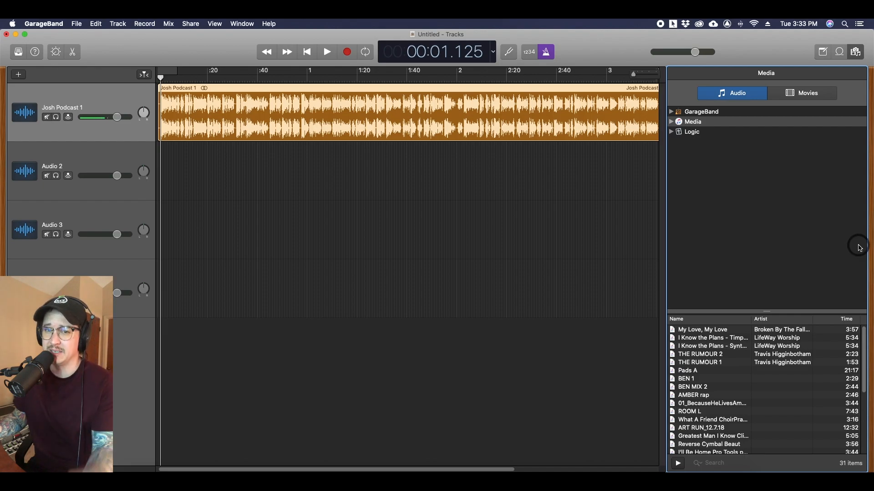
left_click(860, 52)
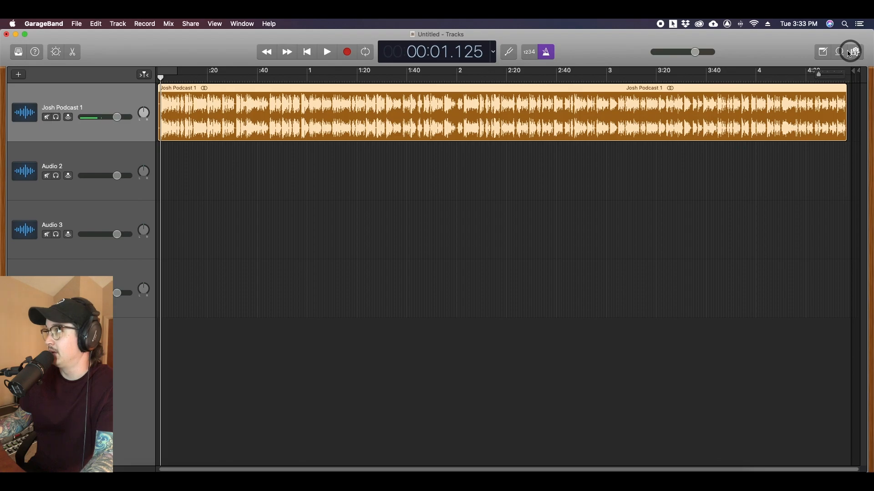
left_click(842, 52)
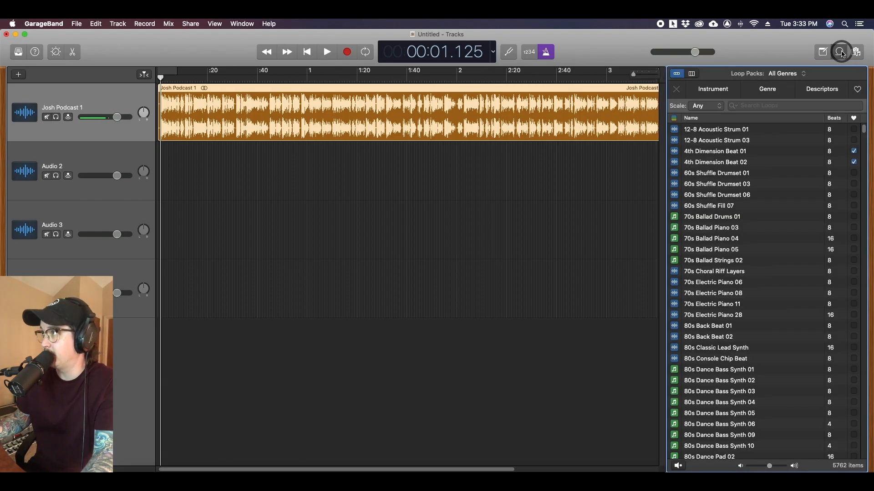
Step: Filter the loops by the Tambourine instrument and preview Latin Offbeat Perc and Tambourine 01
left_click(713, 89)
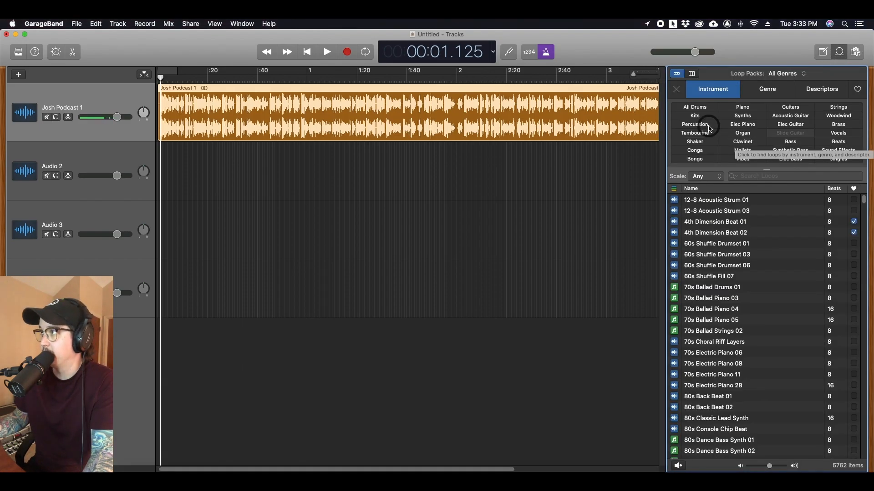
left_click(708, 135)
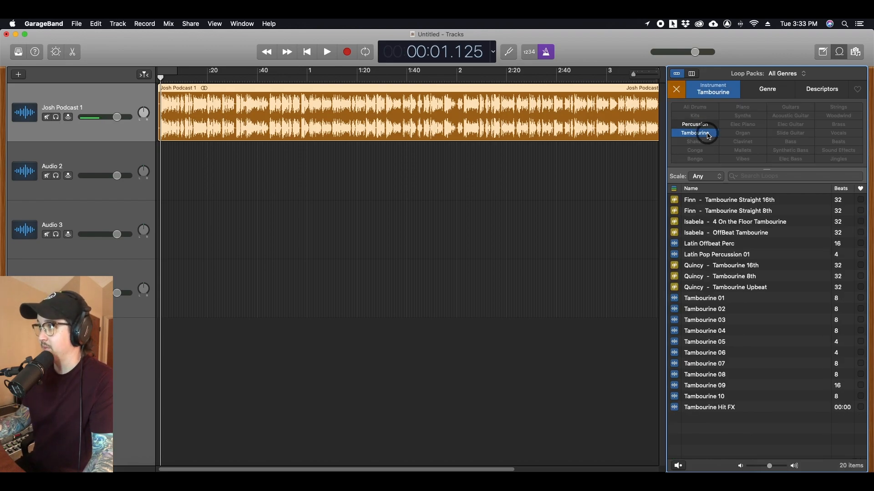
left_click(722, 245)
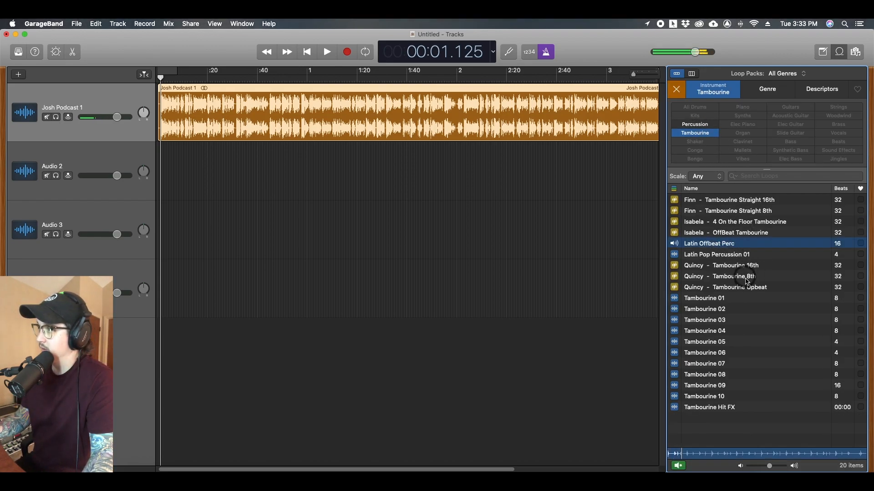
left_click(725, 302)
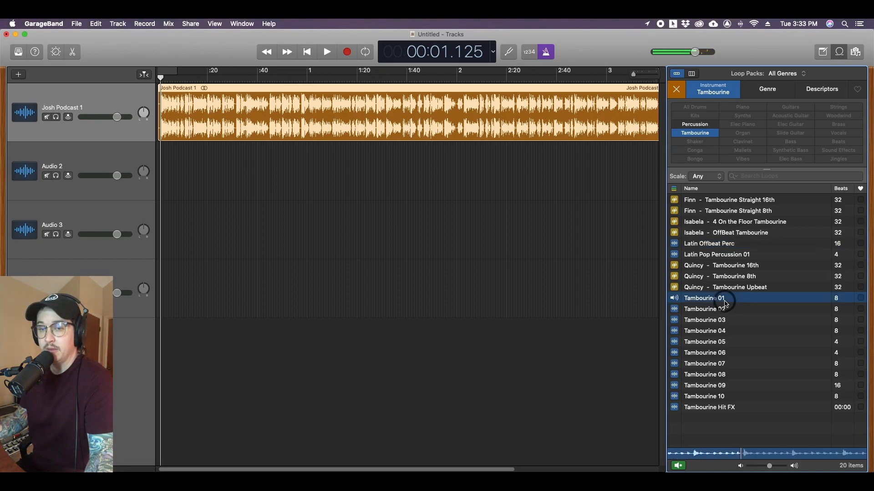
Step: Try placing the Tambourine 01 loop on the Audio 2 track near the beginning, and undo the placement
left_click_drag(726, 302, 197, 168)
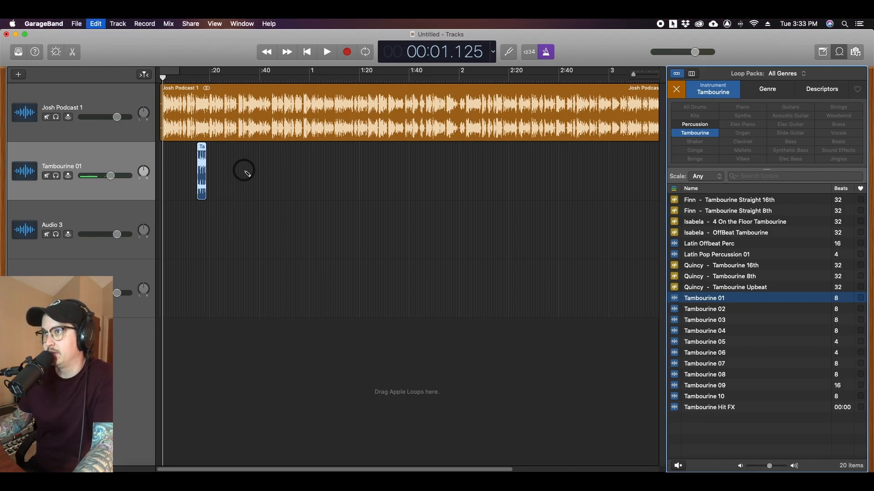
key("super+z")
Step: View the empty Note Pad and close it, and turn Quick Help on and off again
left_click(824, 53)
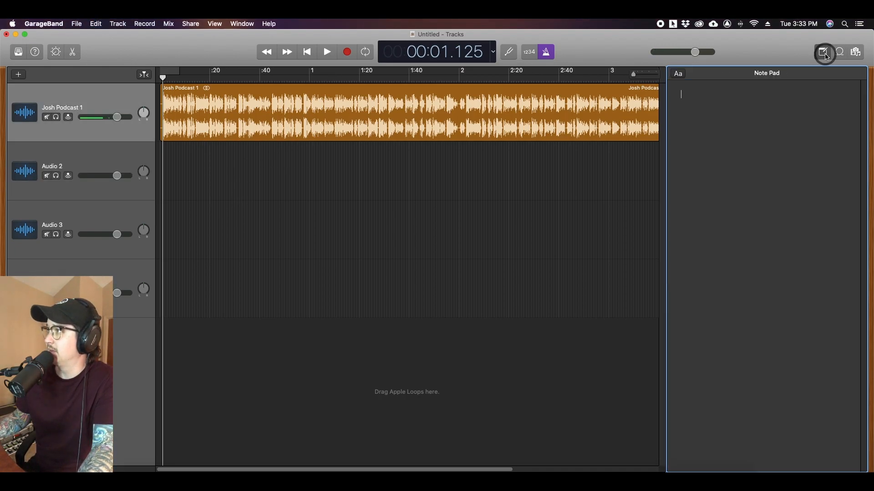
left_click(826, 56)
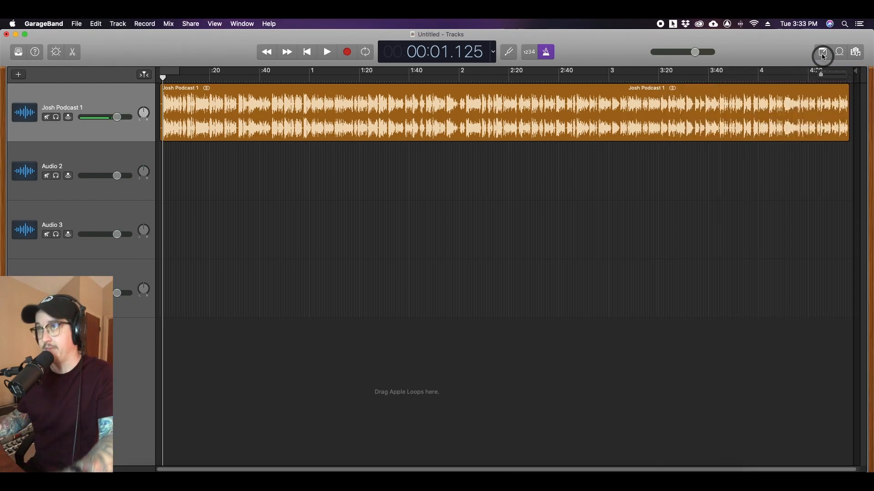
left_click(35, 53)
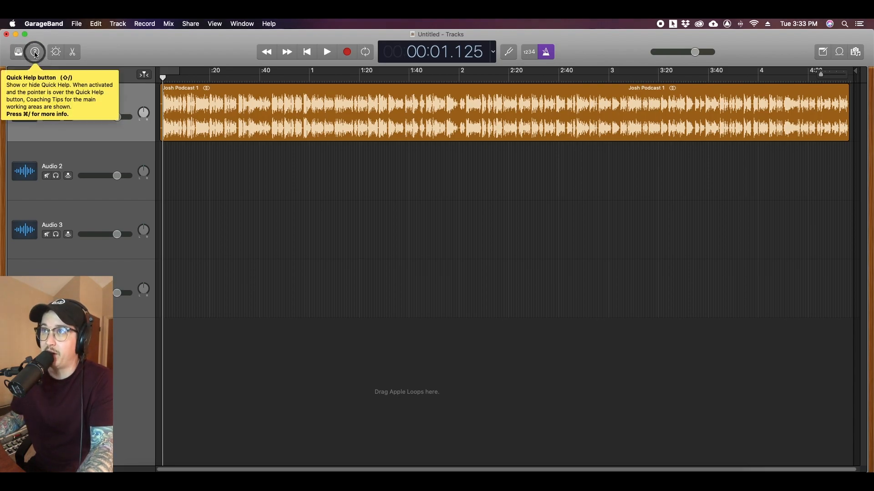
left_click(35, 53)
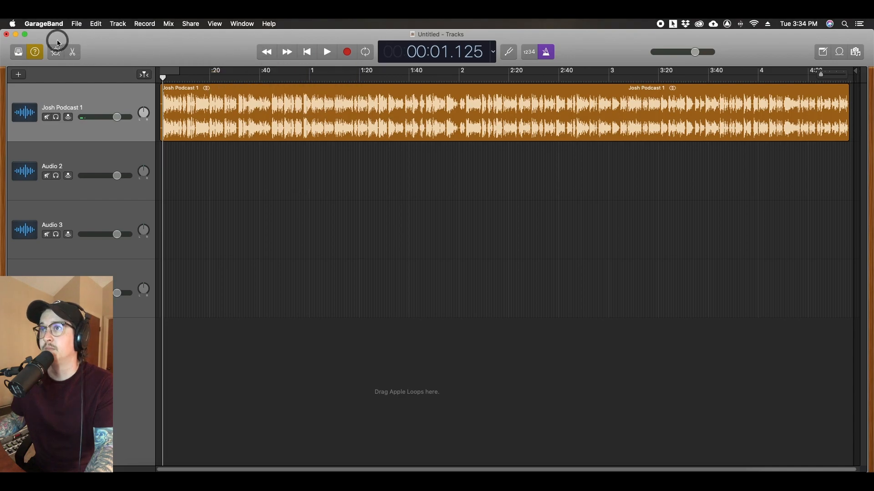
left_click(34, 55)
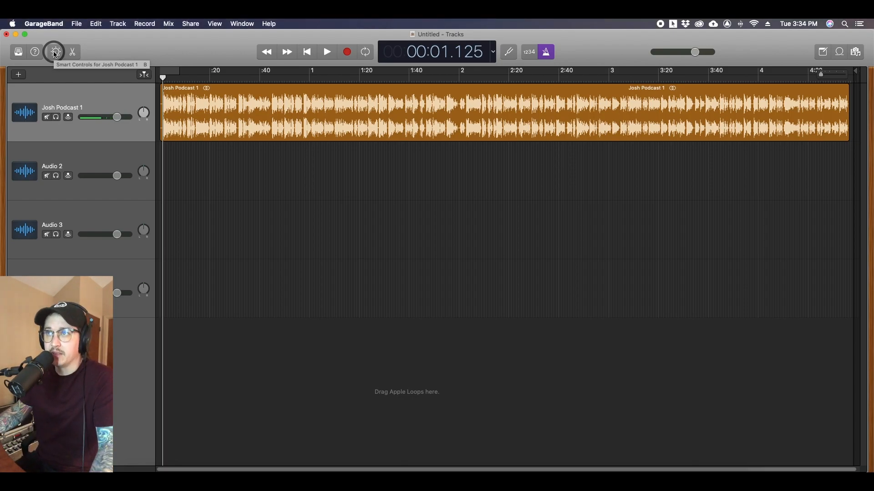
Step: Show the Smart Controls for Josh Podcast 1 in an enlarged pane and raise the EQ's Low setting slightly
left_click(55, 52)
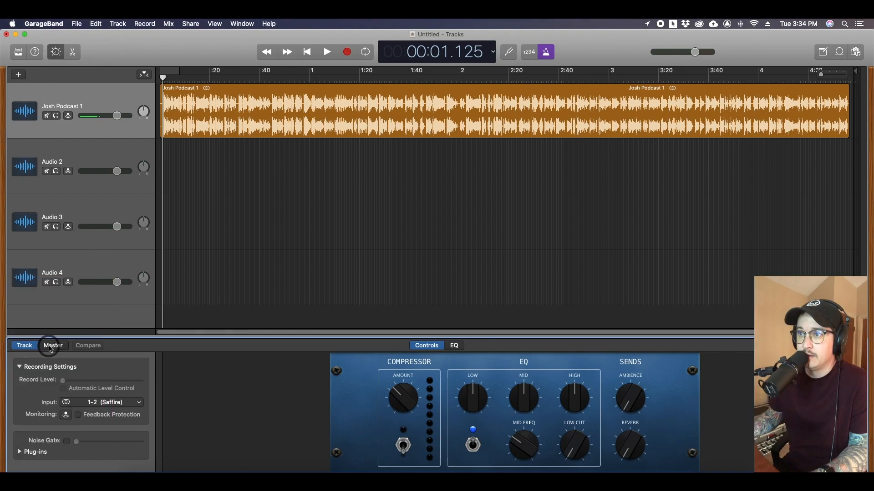
left_click(66, 91)
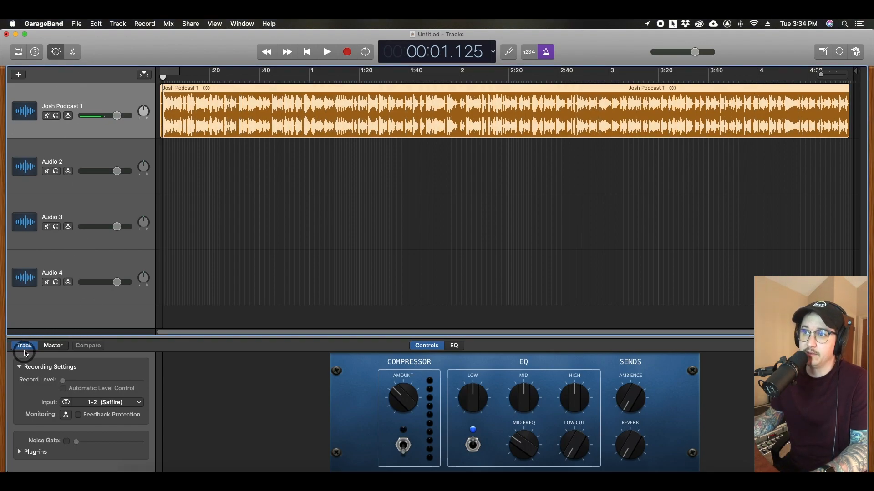
left_click_drag(23, 340, 39, 278)
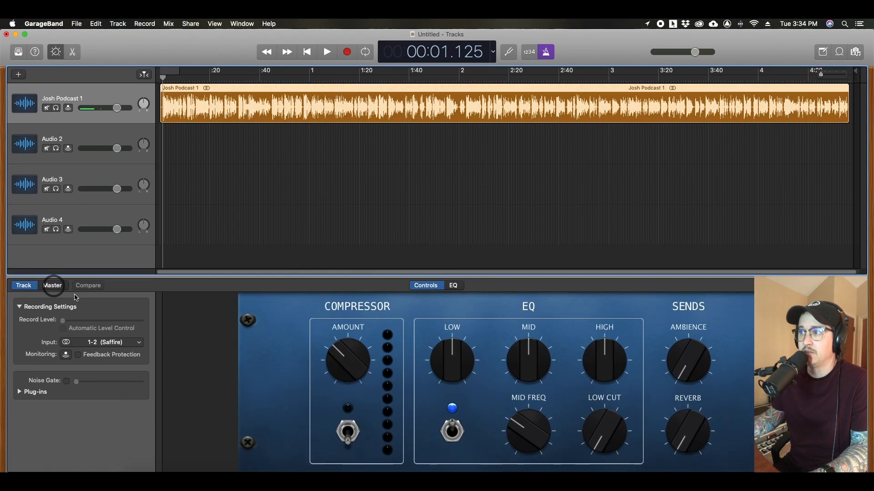
left_click_drag(449, 352, 449, 347)
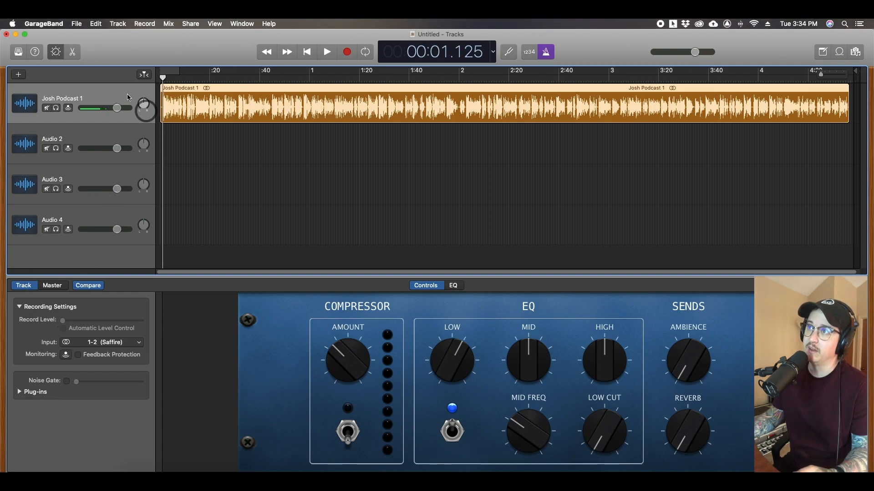
Step: Review the master output controls, toggle Compare off and on, and return to the track's controls
left_click(52, 286)
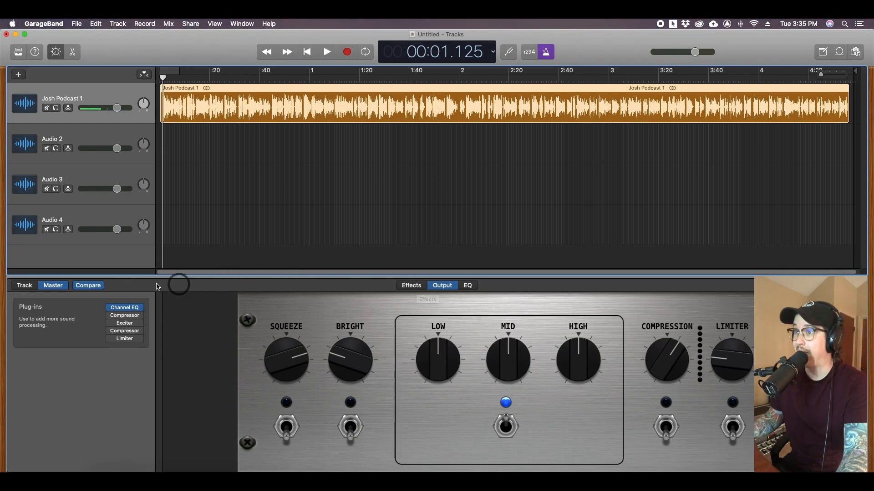
left_click(86, 287)
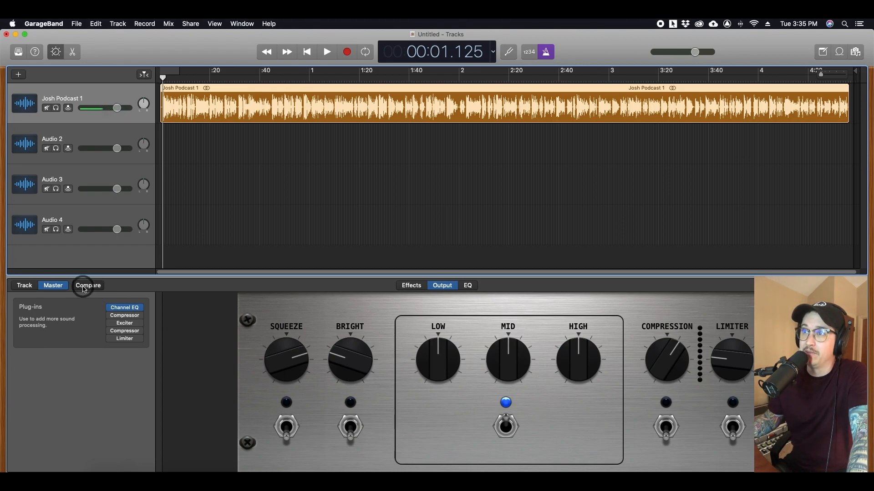
left_click(82, 287)
left_click(81, 288)
left_click(81, 288)
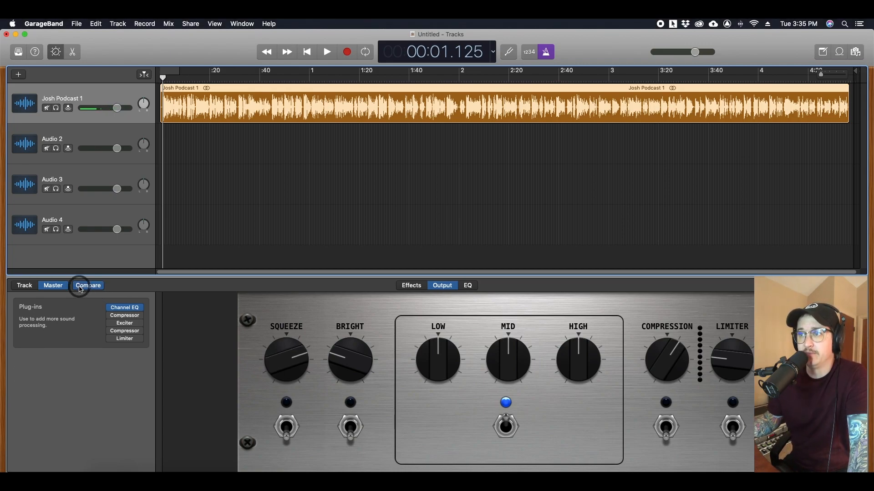
left_click(19, 287)
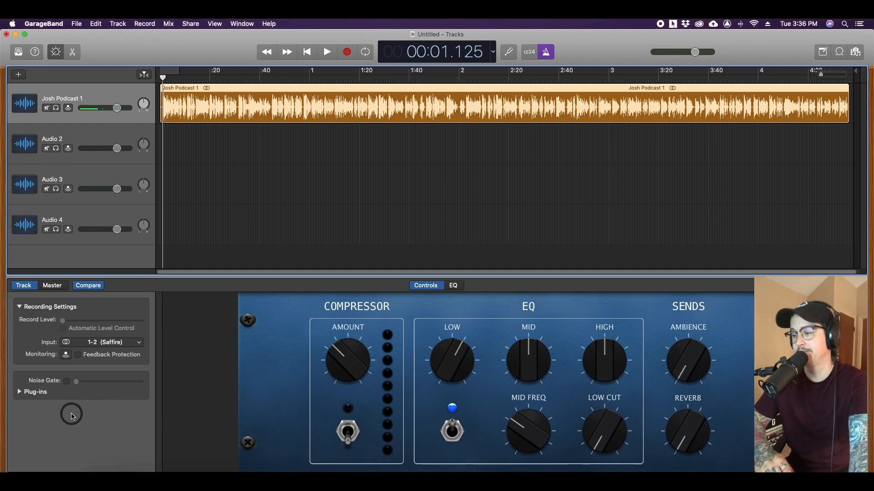
Step: Hide the Smart Controls and play a few seconds from the start of the podcast clip
key("b")
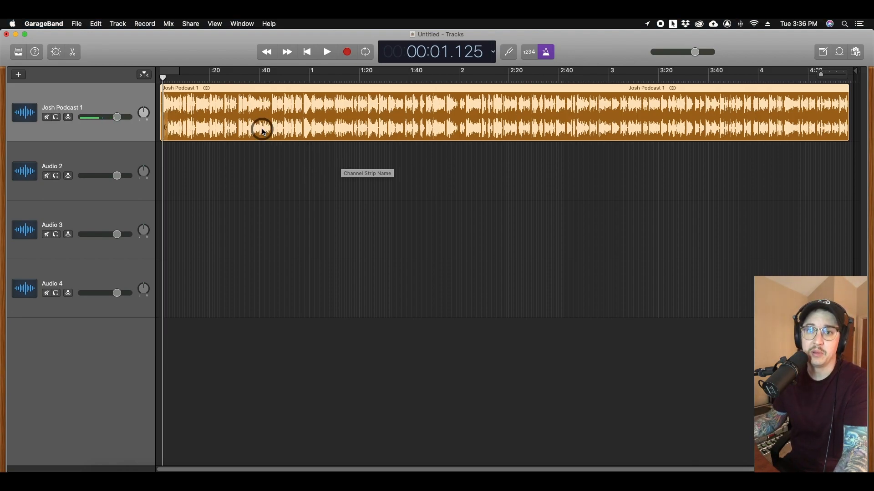
key("space")
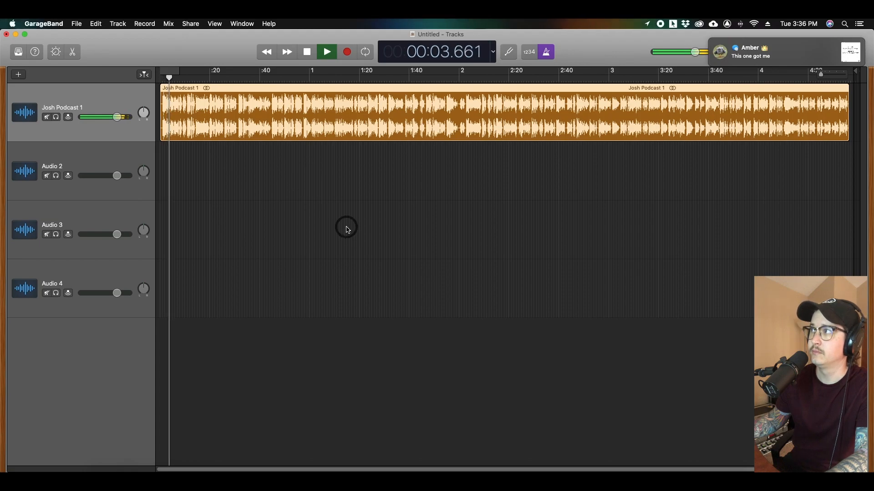
key("space")
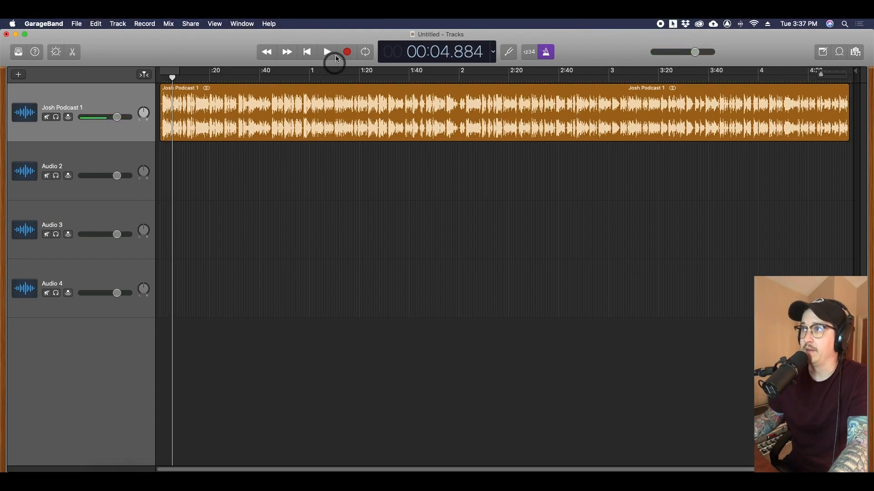
Step: Enable cycle mode, play the beginning of the cycle area briefly, and turn off the metronome
left_click(370, 53)
key("space")
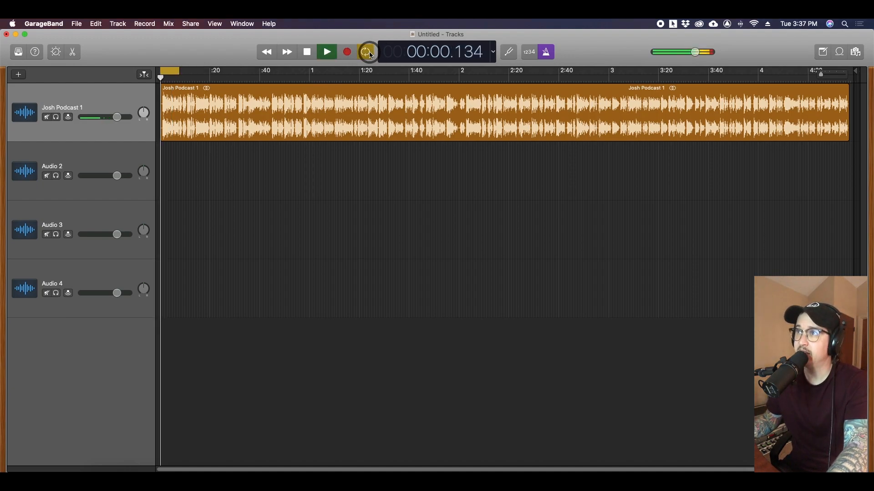
key("space")
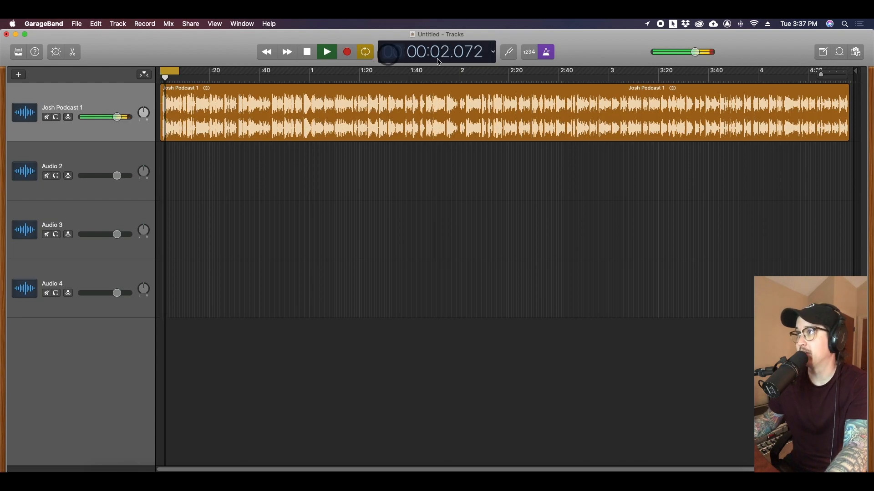
left_click(547, 53)
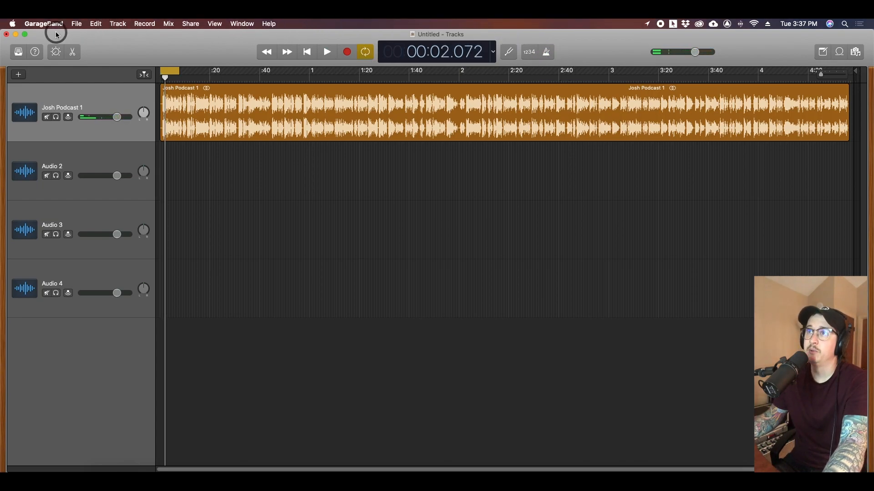
Step: Show the Library and the audio editor for Josh Podcast 1, and collapse the editor while keeping the Library open
left_click(55, 53)
left_click(72, 52)
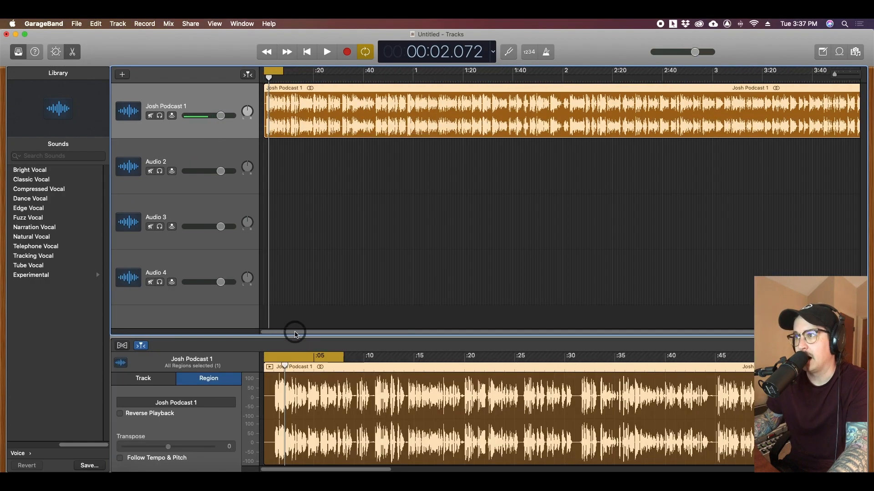
left_click_drag(293, 335, 293, 402)
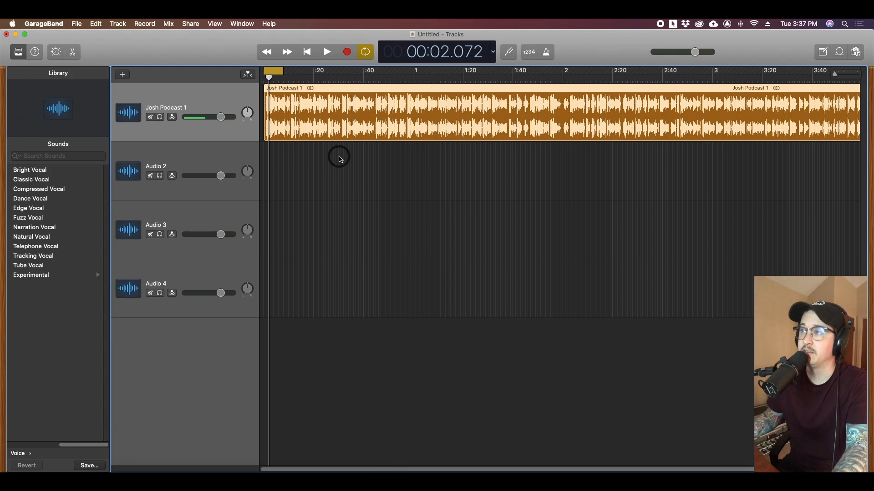
Step: Examine the podcast waveform closely from about two to eight seconds, and view about its first sixteen seconds
key("super+Right")
key("super+Right")
key("super+Right")
key("super+Right")
key("super+Right")
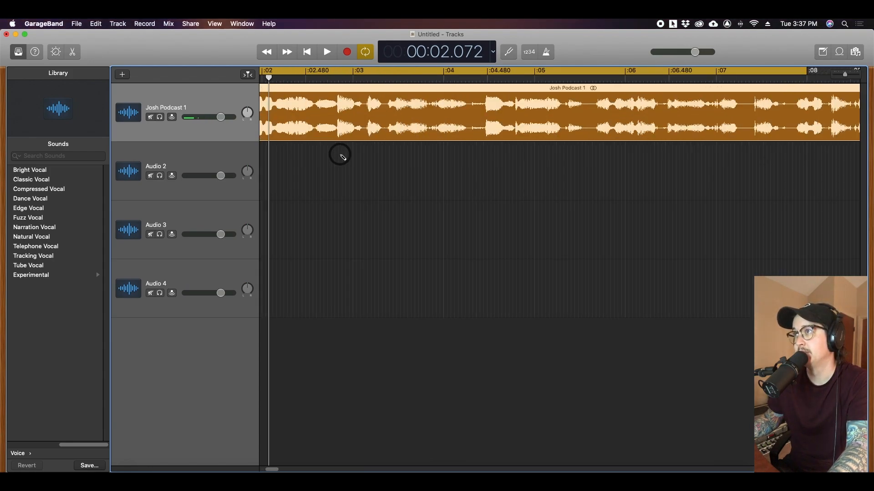
key("super+Left")
key("super+Left")
key("super+Left")
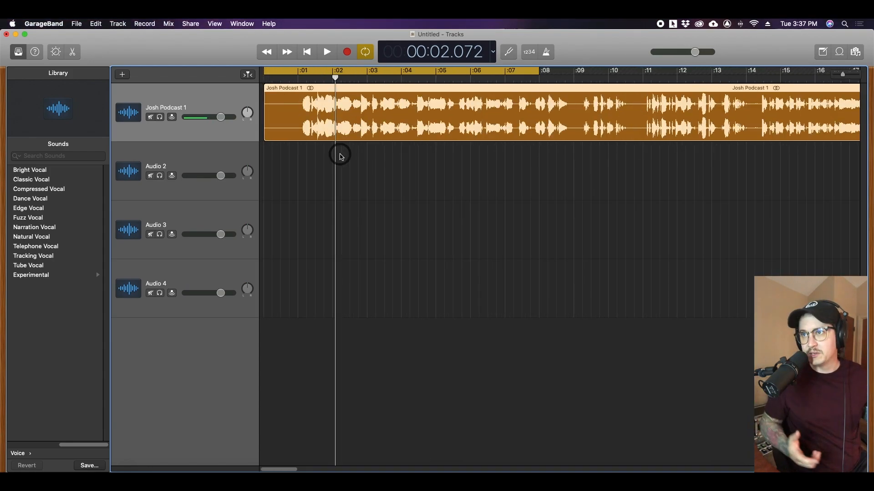